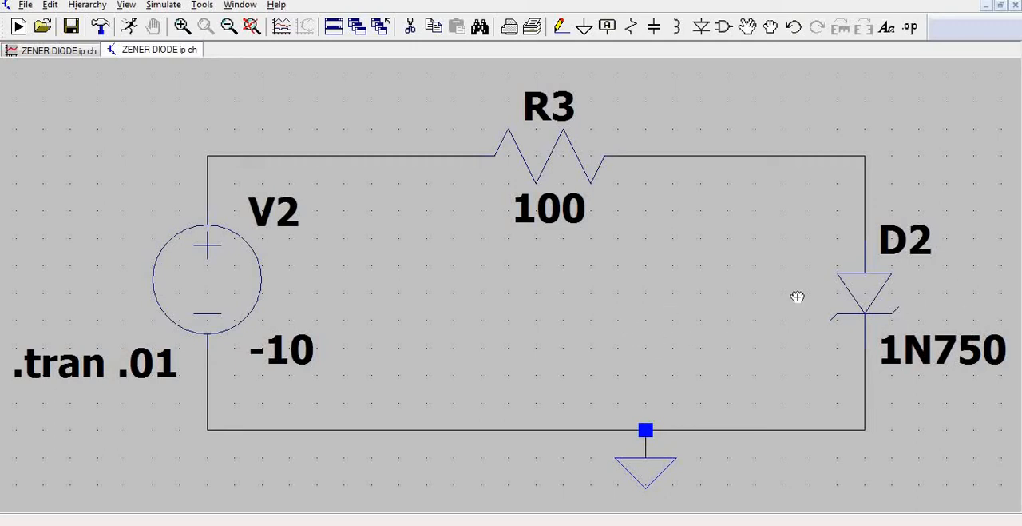
Inspect the diode type and breakdown voltage in the properties of Zener diode D2.
scroll(760, 295, "up", 1)
scroll(934, 301, "down", 3)
scroll(936, 300, "up", 1)
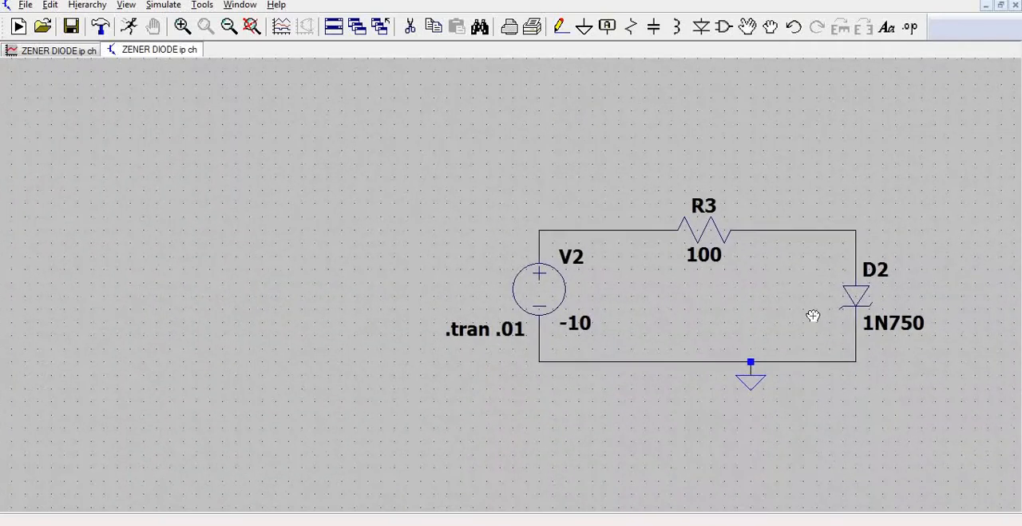
scroll(917, 311, "up", 1)
scroll(917, 310, "up", 1)
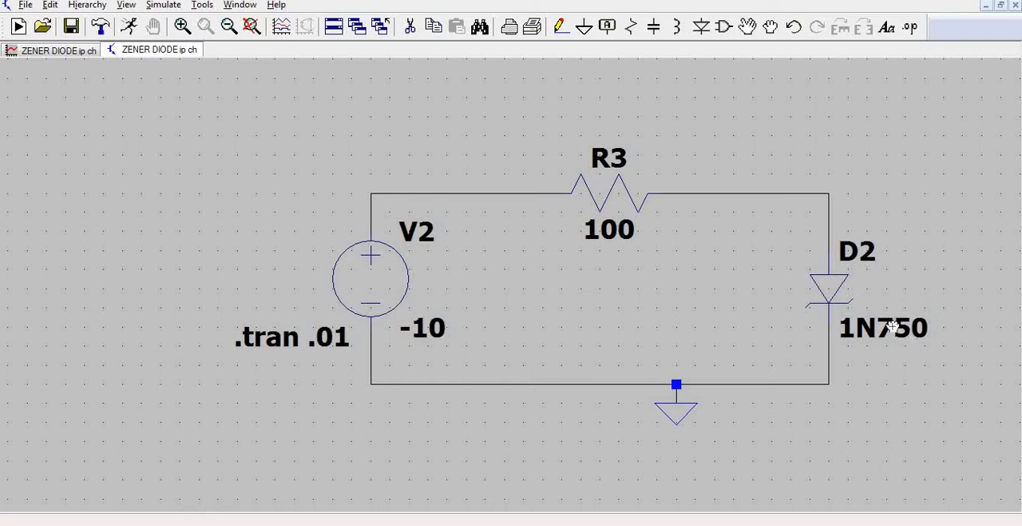
right_click(831, 289)
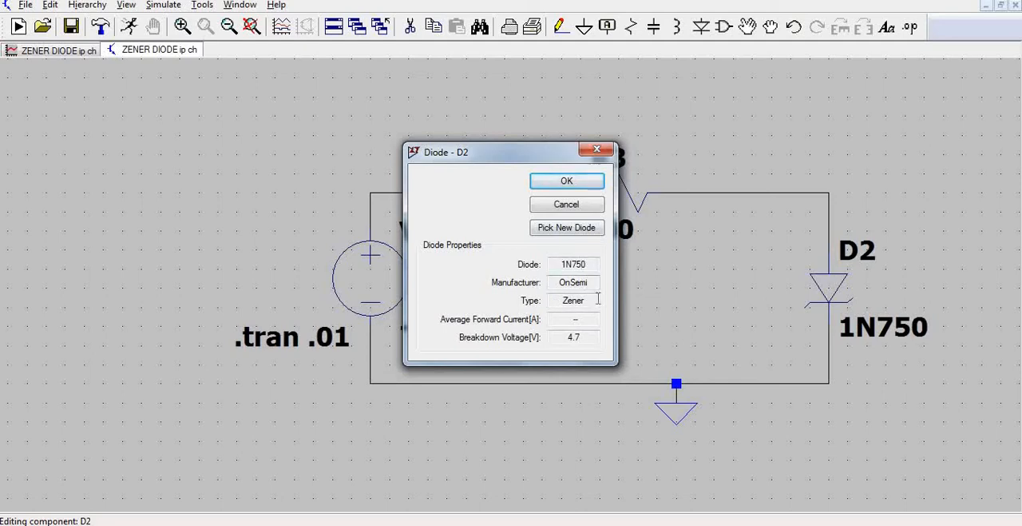
left_click_drag(587, 300, 564, 300)
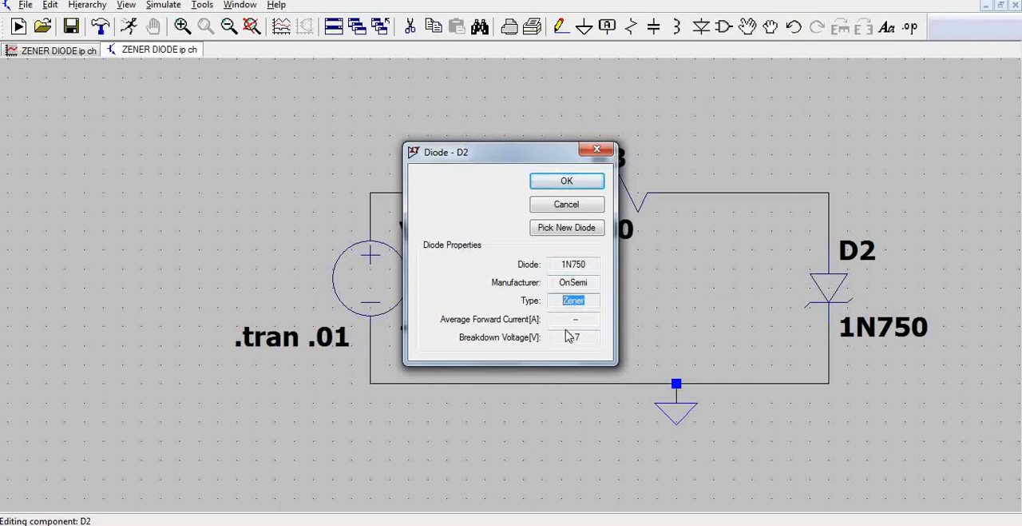
left_click_drag(568, 336, 585, 336)
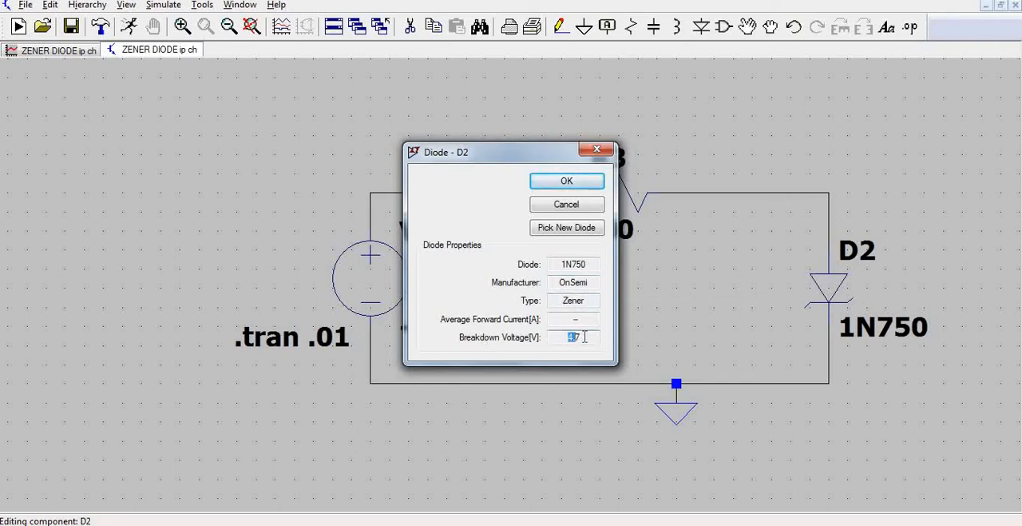
Browse the available diode models around 1N750 and leave D2's model selection and properties without changes.
left_click(549, 230)
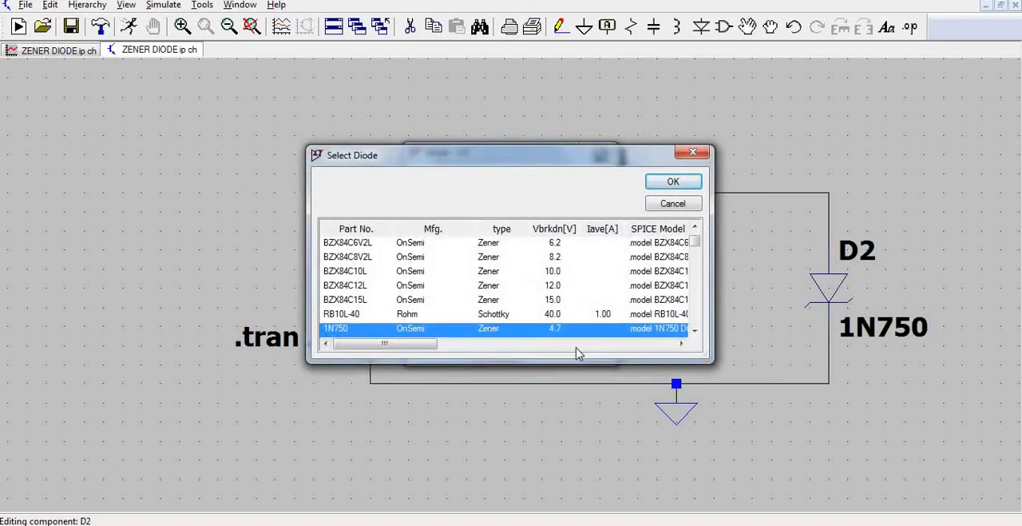
scroll(495, 303, "down", 1)
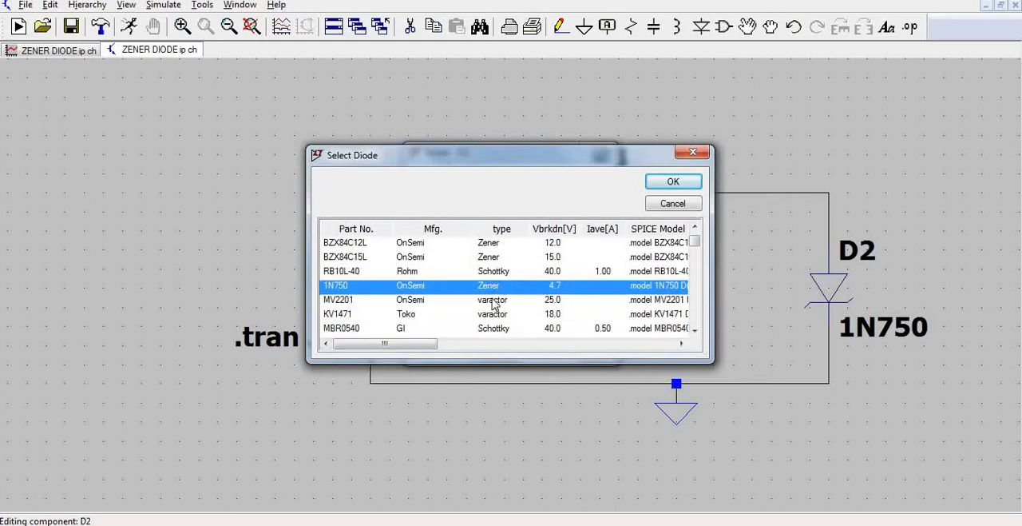
scroll(494, 303, "down", 2)
scroll(501, 276, "up", 2)
scroll(513, 305, "down", 5)
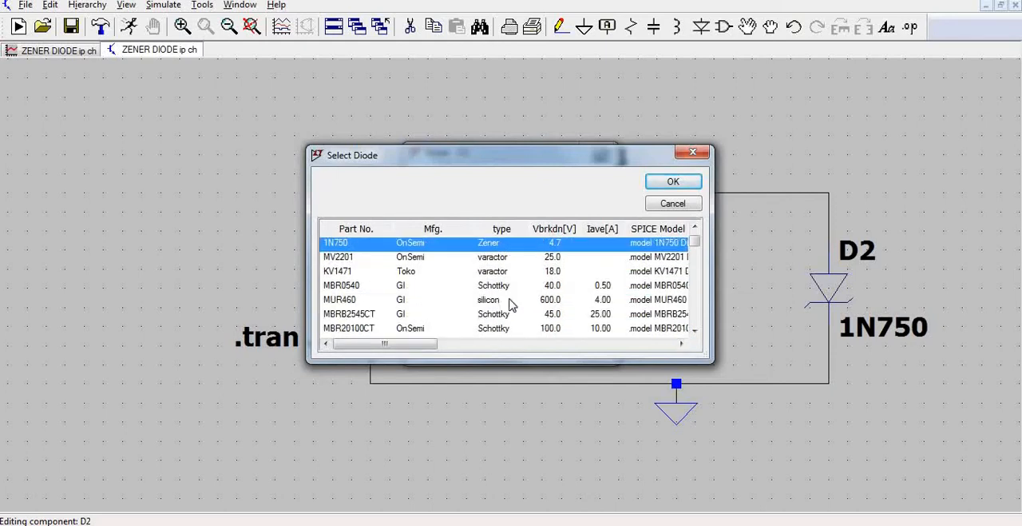
scroll(523, 304, "up", 5)
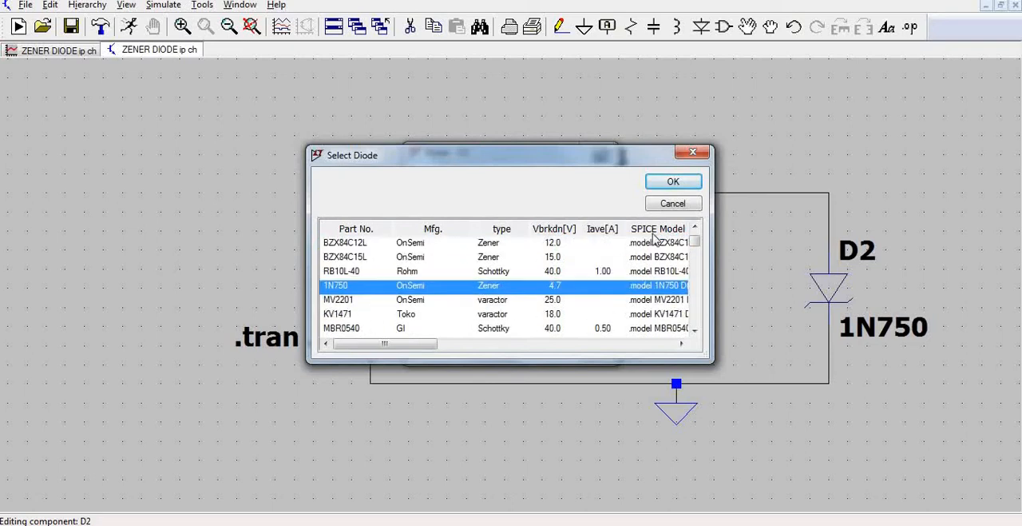
left_click(694, 152)
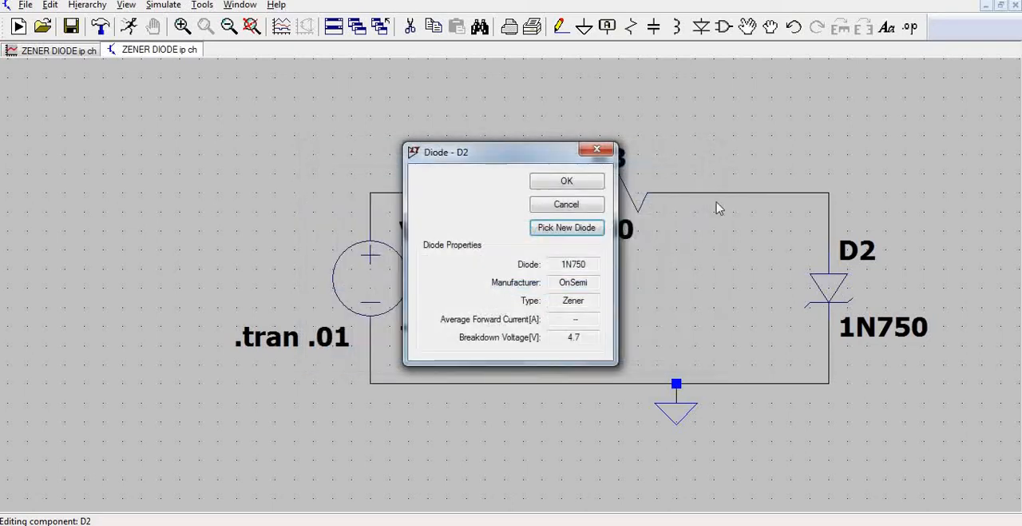
left_click(597, 148)
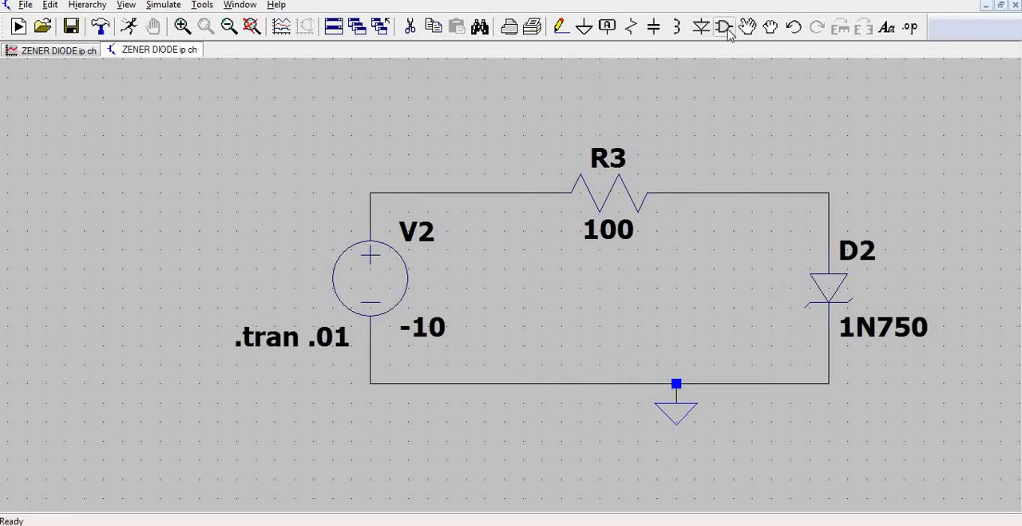
Look up the zener symbol in the component library without placing a new part.
left_click(724, 27)
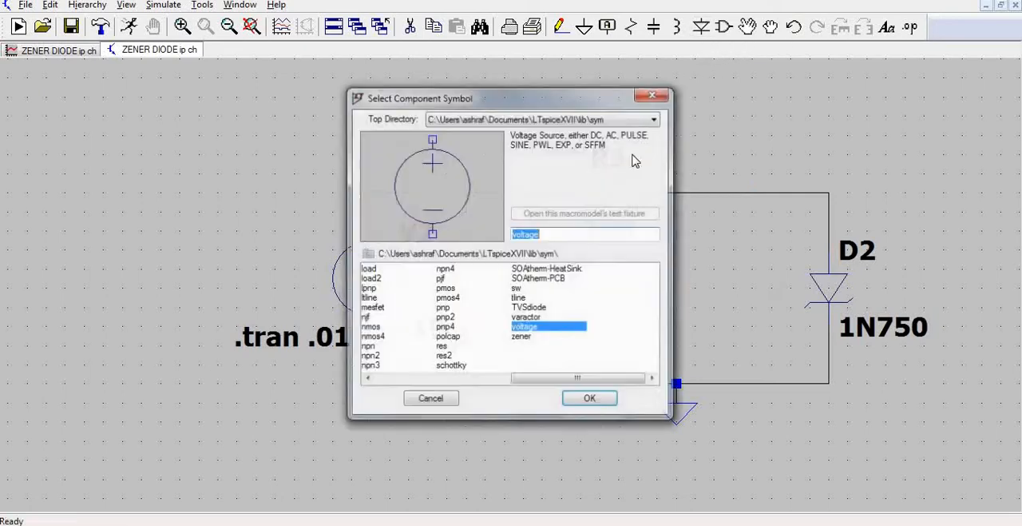
left_click(521, 339)
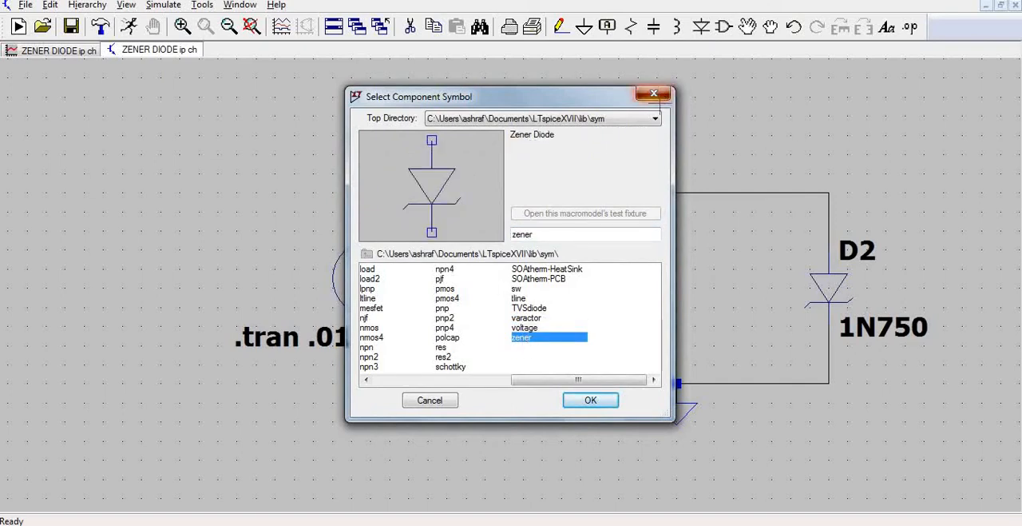
left_click(653, 93)
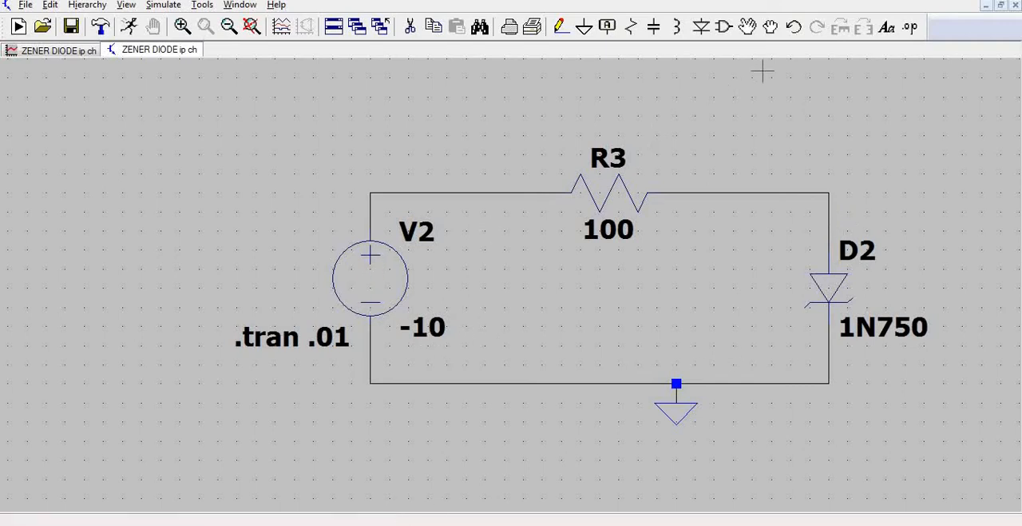
left_click(724, 26)
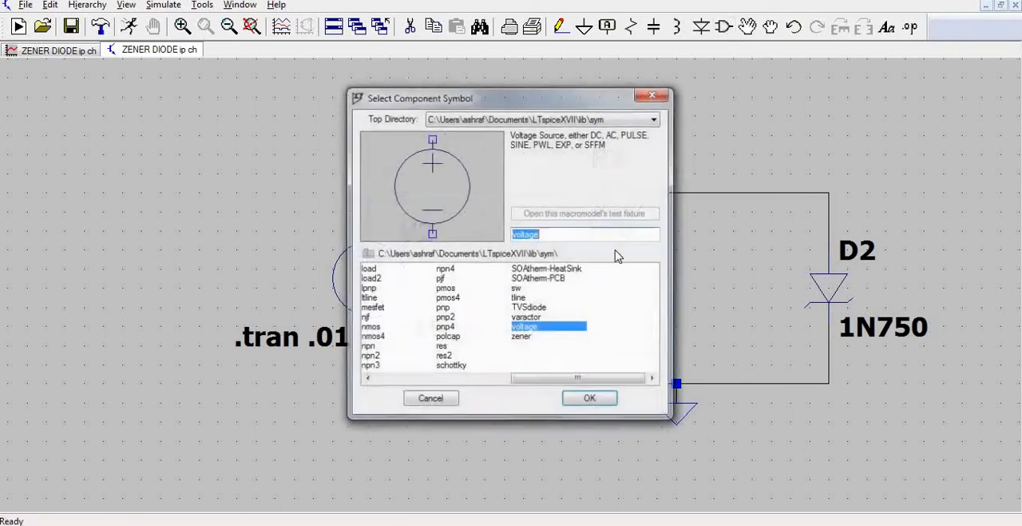
left_click(653, 96)
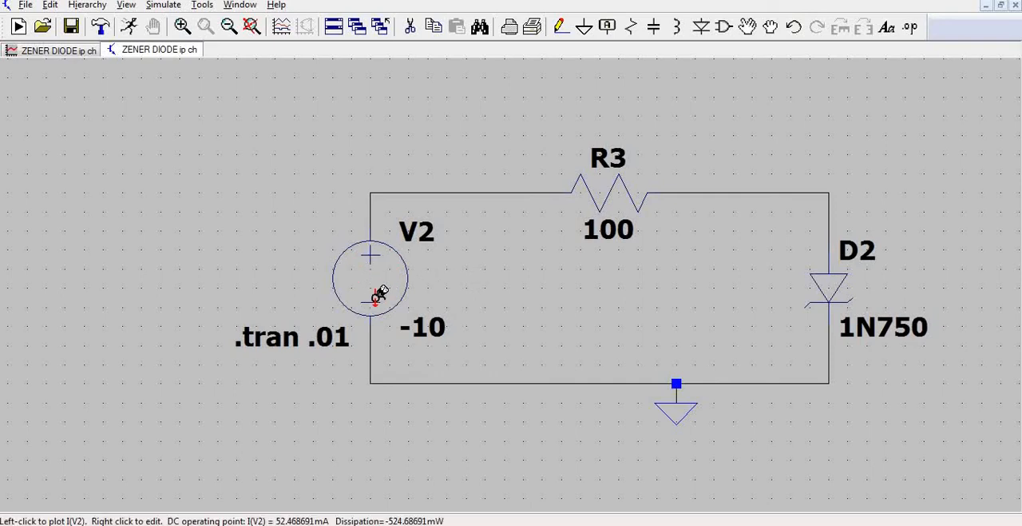
Set the DC value of voltage source V2 to 0 V.
right_click(368, 280)
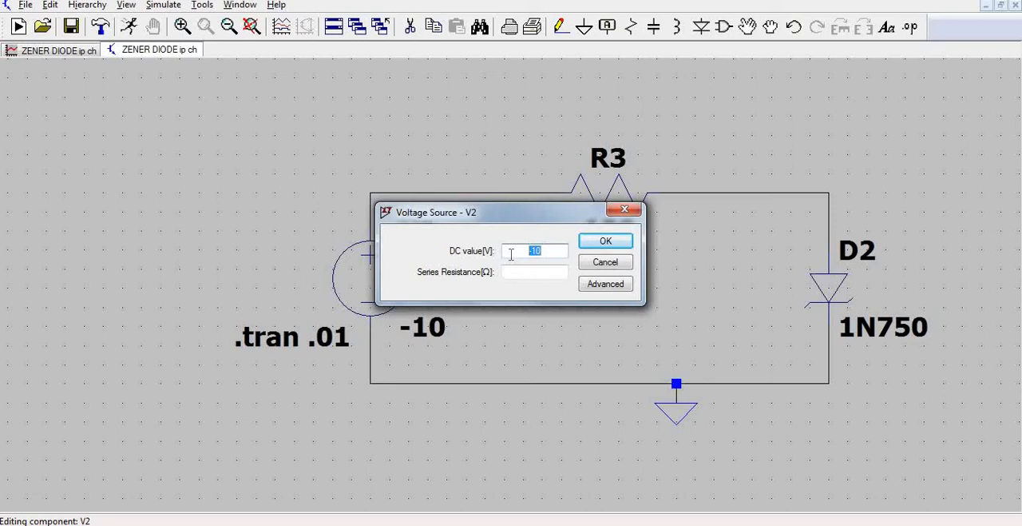
type("0")
left_click(605, 241)
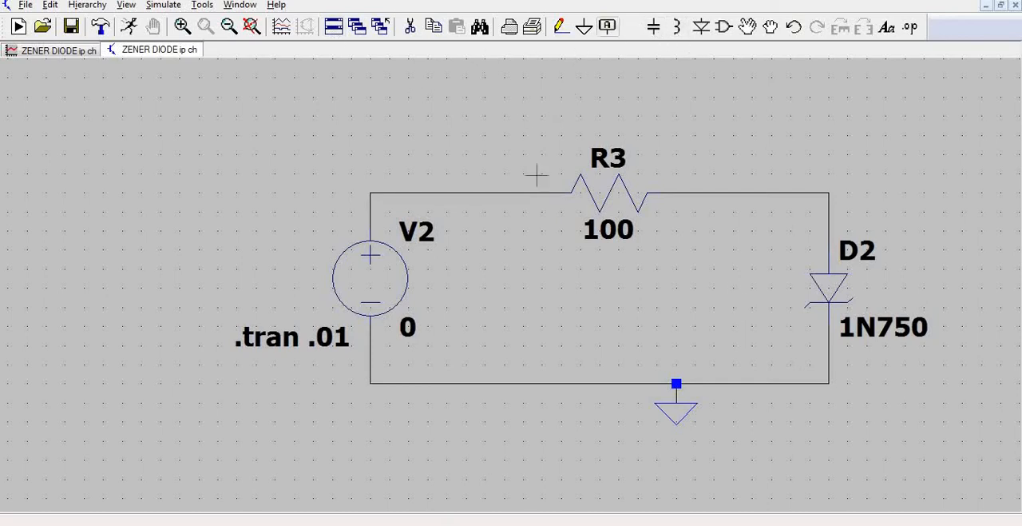
Set the DC value of voltage source V2 to 0.1 V and run the transient simulation.
scroll(911, 316, "down", 3)
scroll(917, 311, "up", 1)
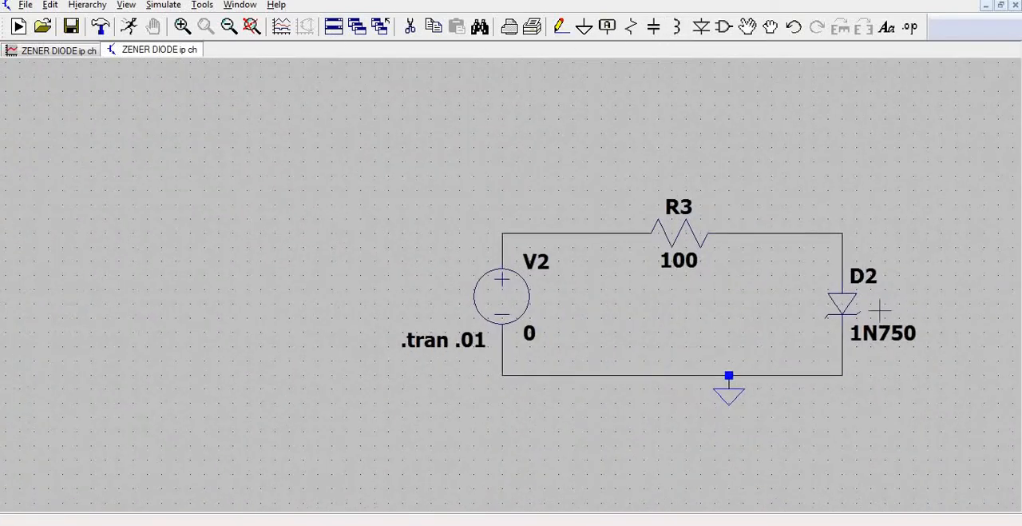
scroll(877, 314, "up", 1)
scroll(956, 317, "up", 1)
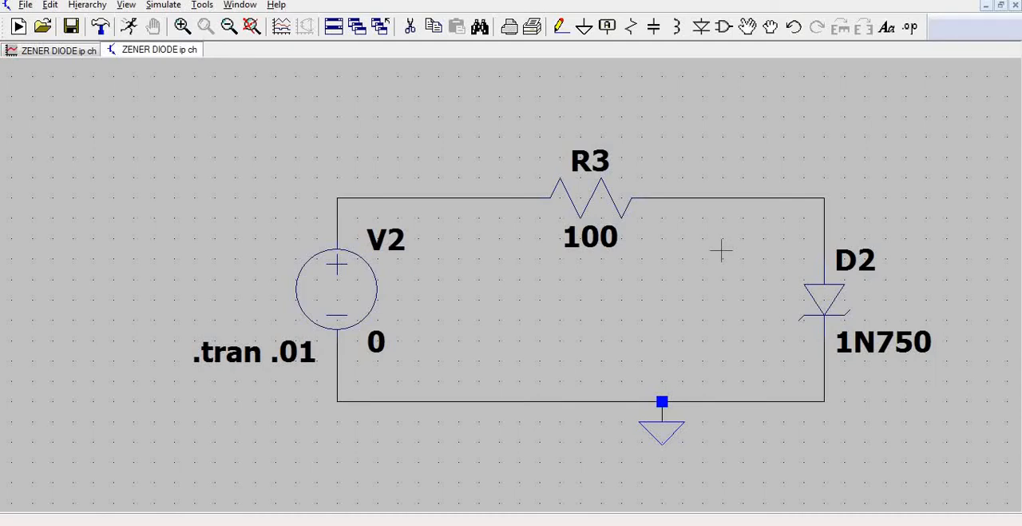
right_click(344, 295)
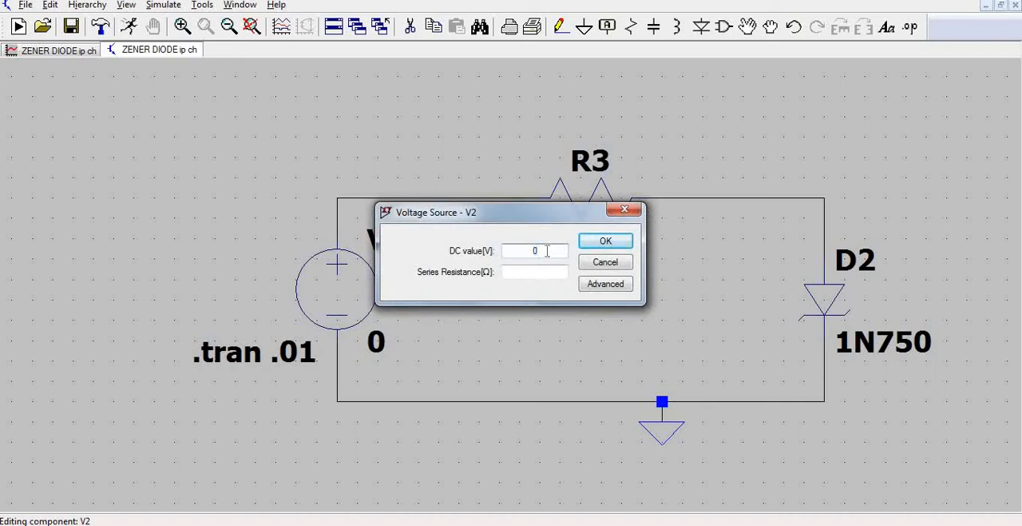
left_click(614, 243)
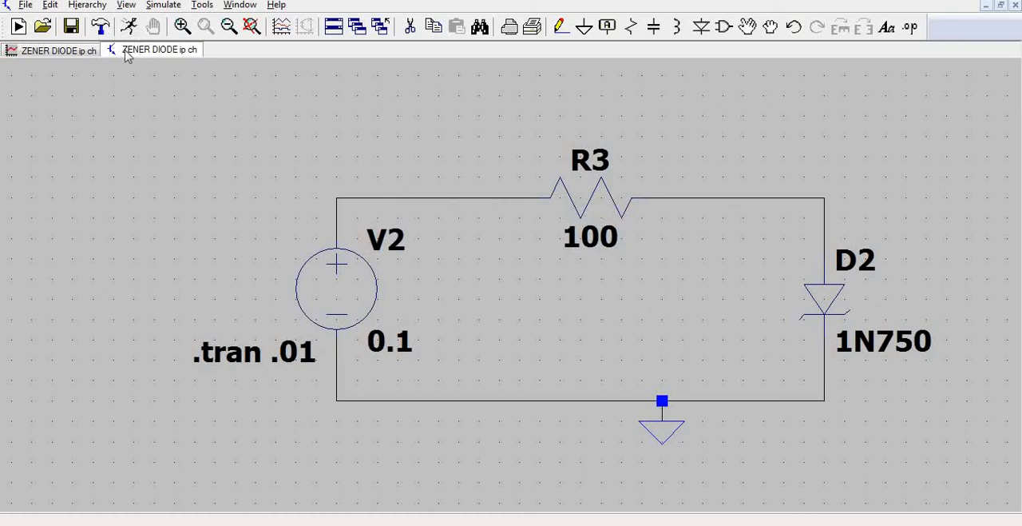
left_click(128, 27)
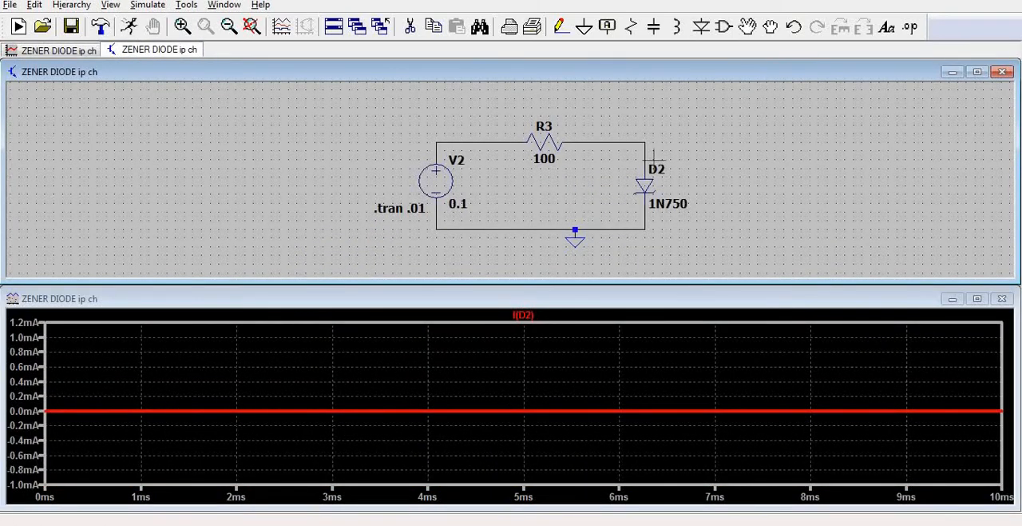
Plot the voltage at the node between R3 and D2 in close-up, and replace it with the current through D2.
left_click(647, 148)
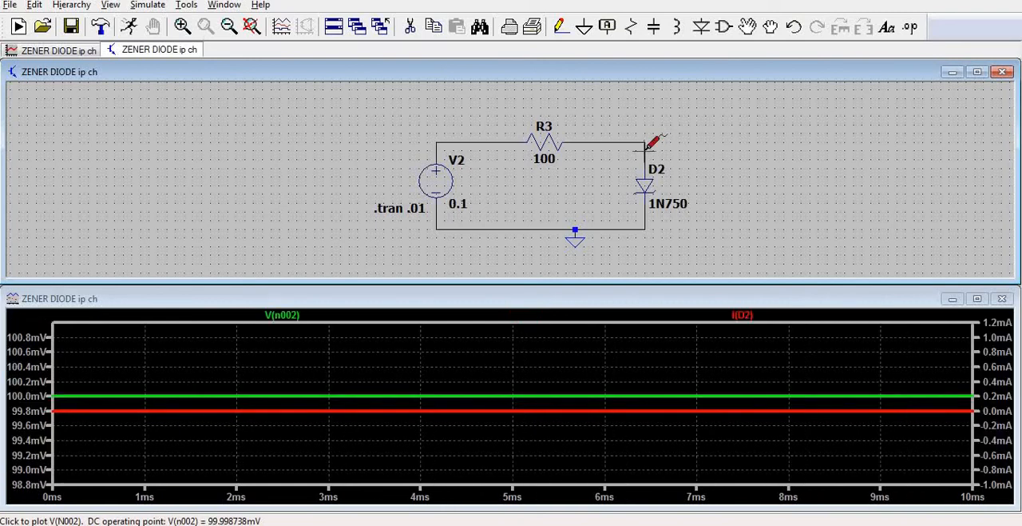
mouse_move(108, 422)
left_mouse_down()
mouse_move(78, 392)
mouse_move(36, 380)
left_mouse_up()
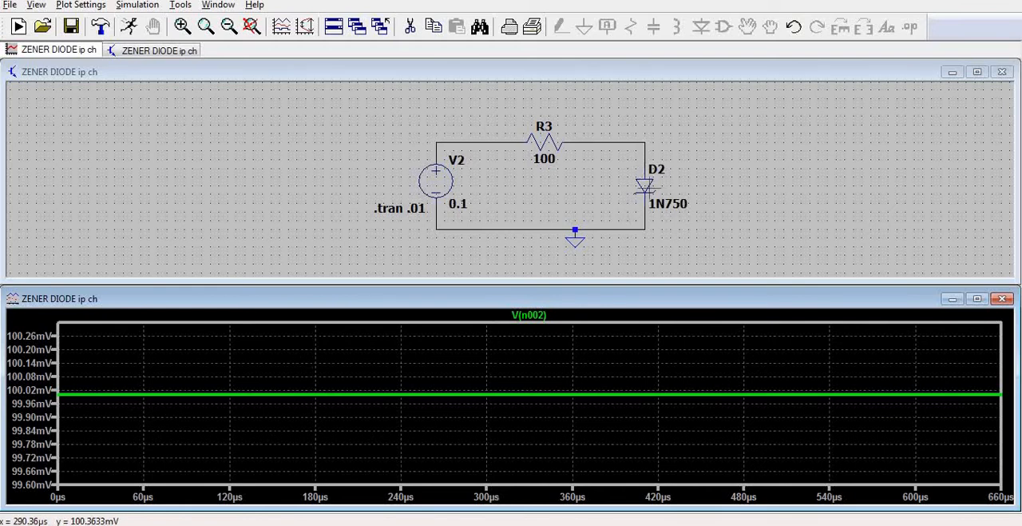
left_click(647, 185)
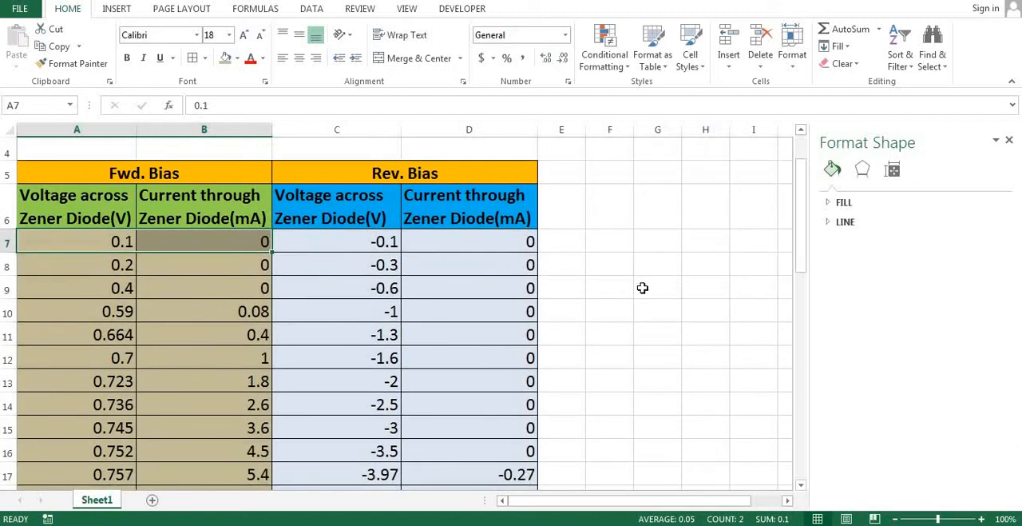
Switch to the Excel readings table and examine the first forward-bias voltage and current entries in A7 and B7.
left_click(646, 288)
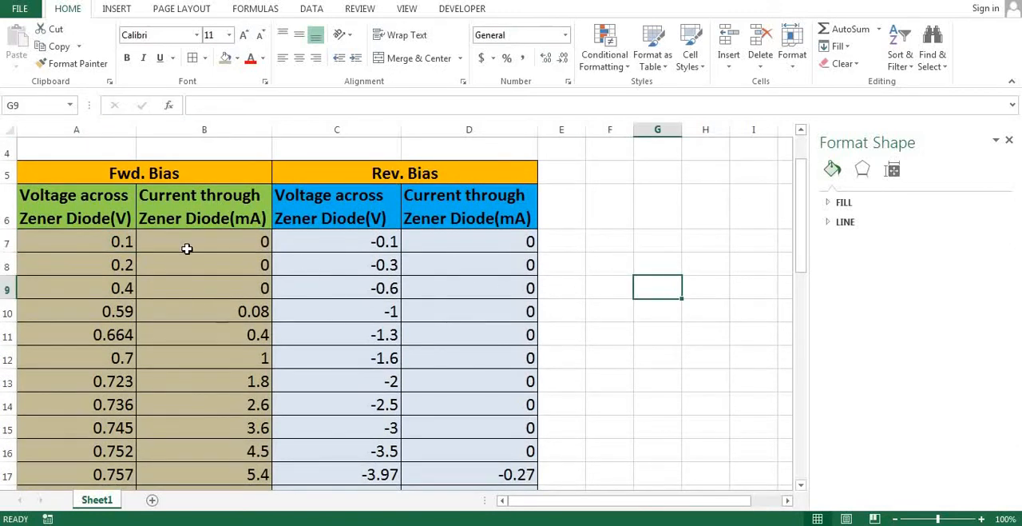
scroll(186, 248, "down", 3)
scroll(189, 287, "up", 4)
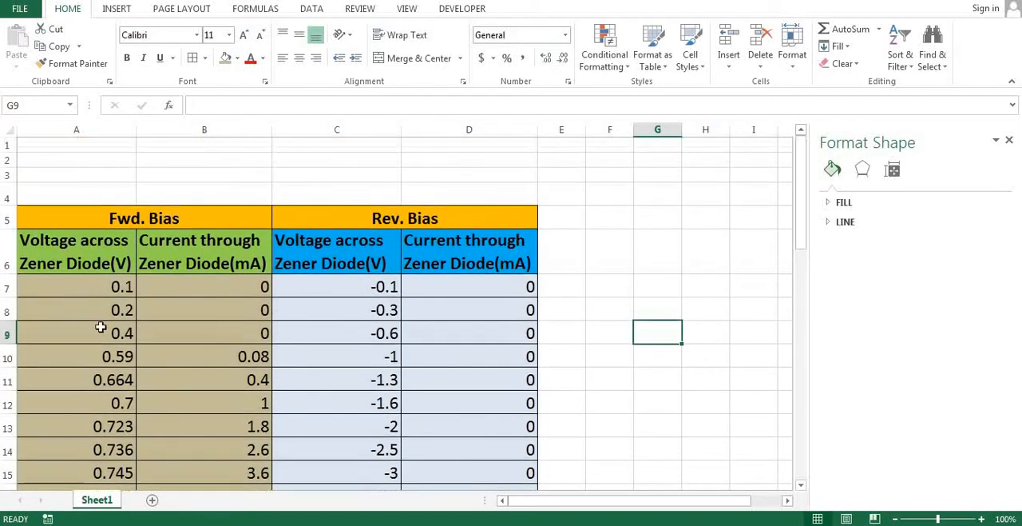
left_click(74, 286)
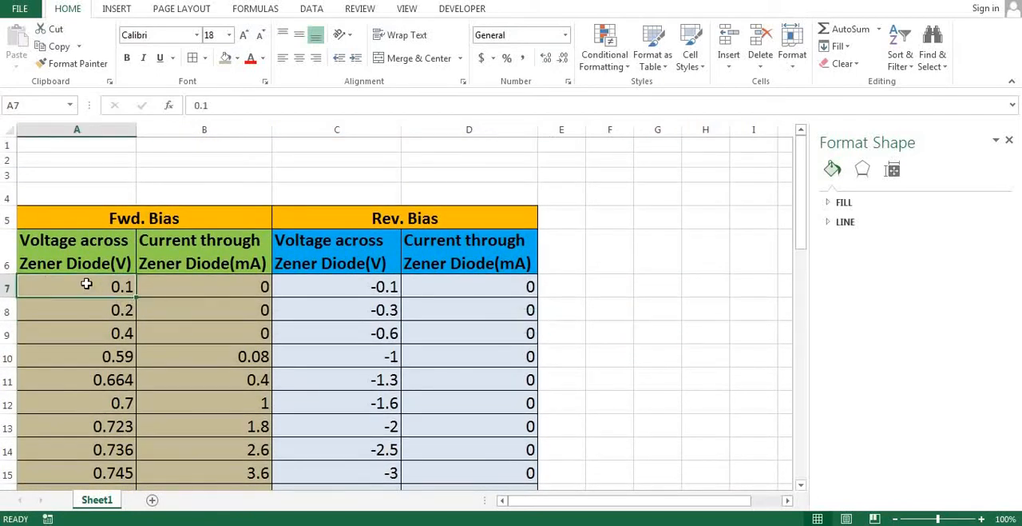
left_click(254, 289)
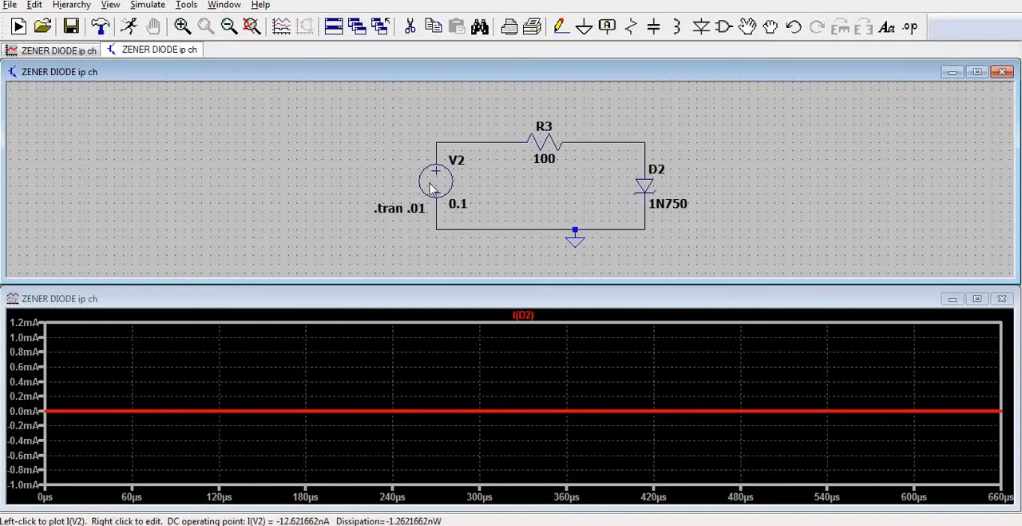
Switch back to LTspice, set V2's DC value to .6 V and rerun the simulation.
right_click(435, 181)
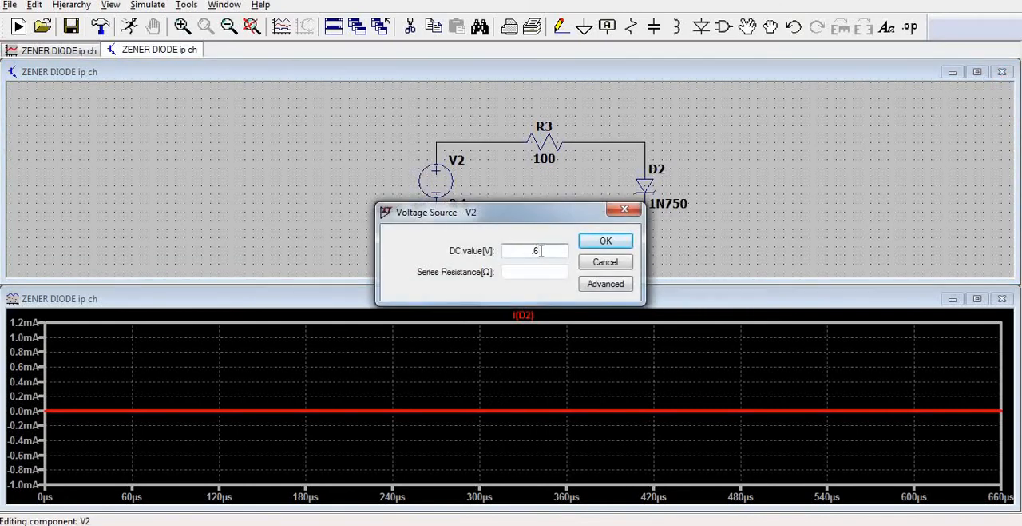
left_click(605, 240)
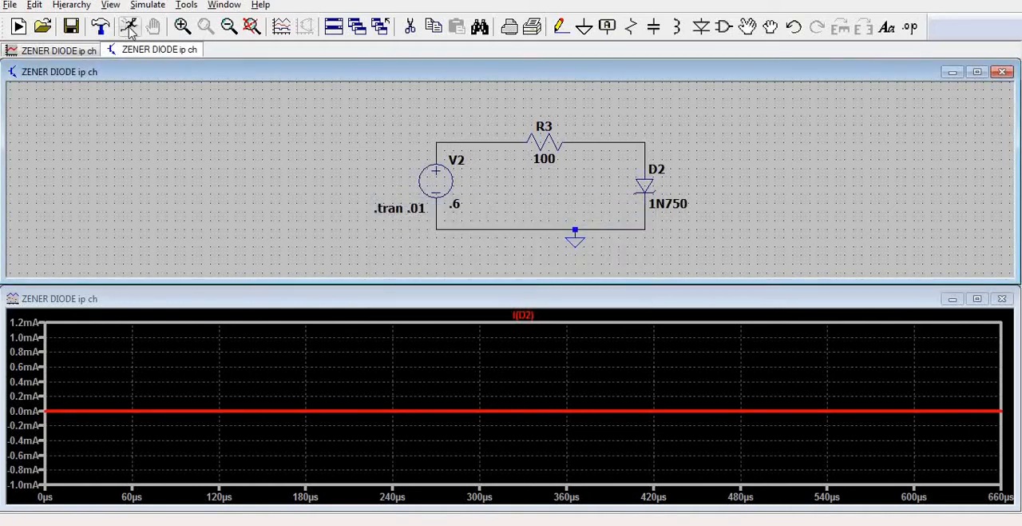
left_click(128, 27)
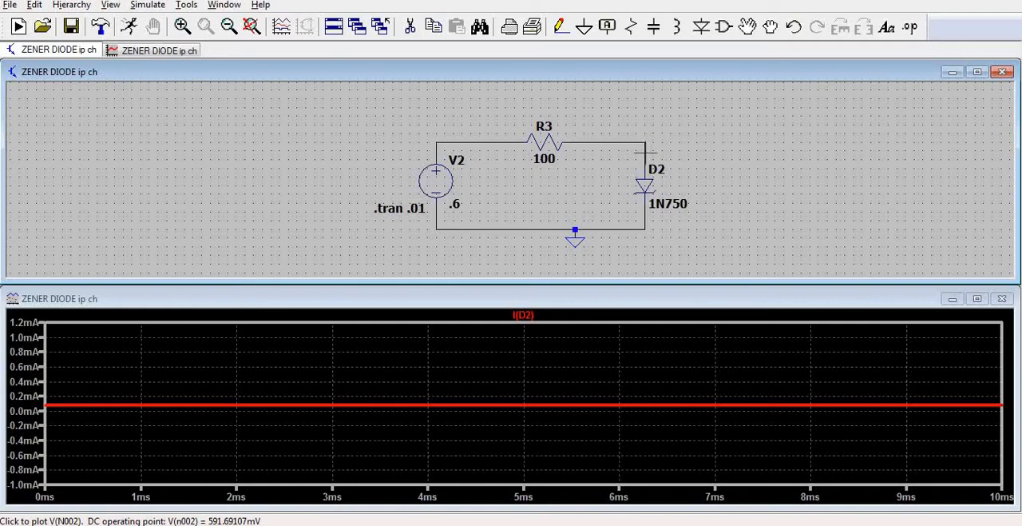
For the .6 V run, plot a close-up of the voltage across D2, and replace it with the D2 current.
left_click(645, 150)
left_click_drag(41, 383, 118, 438)
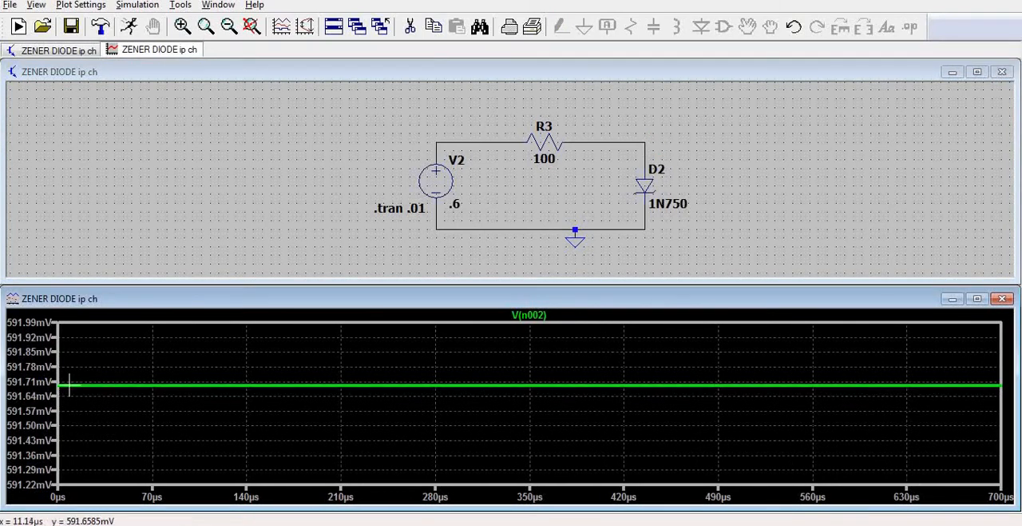
left_click(645, 182)
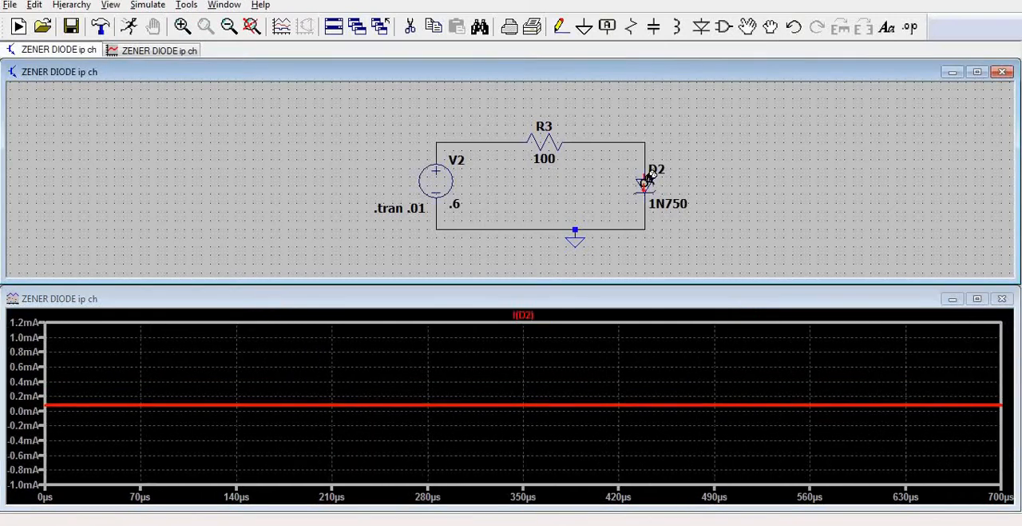
Zoom in on the D2 current trace, and compare it with the voltage and current entries in A10 and B10 of the Excel table.
left_click_drag(67, 426, 44, 385)
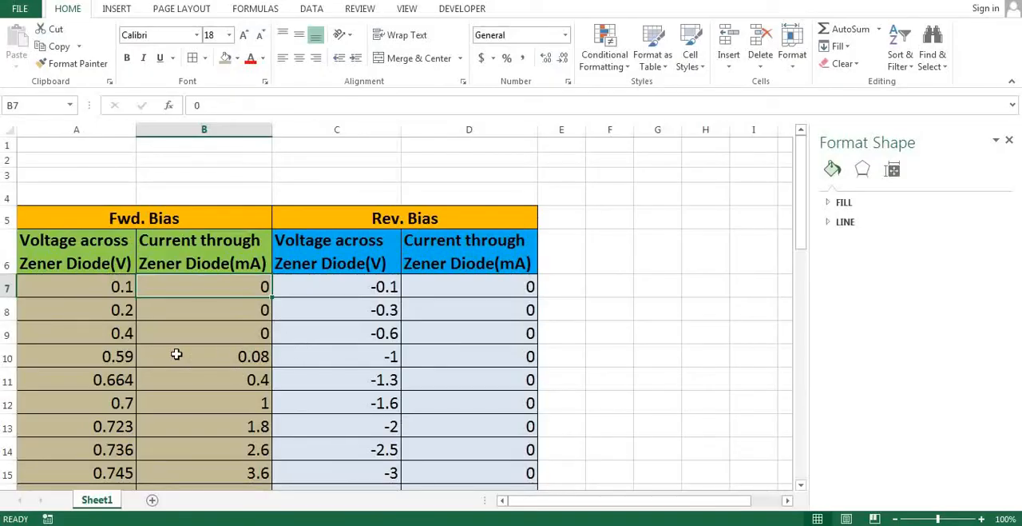
left_click(119, 362)
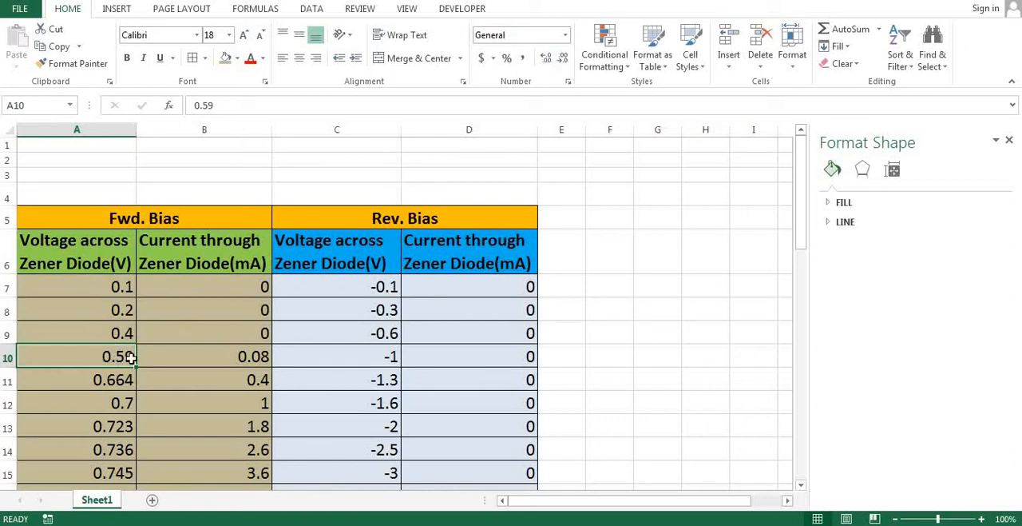
left_click(262, 358)
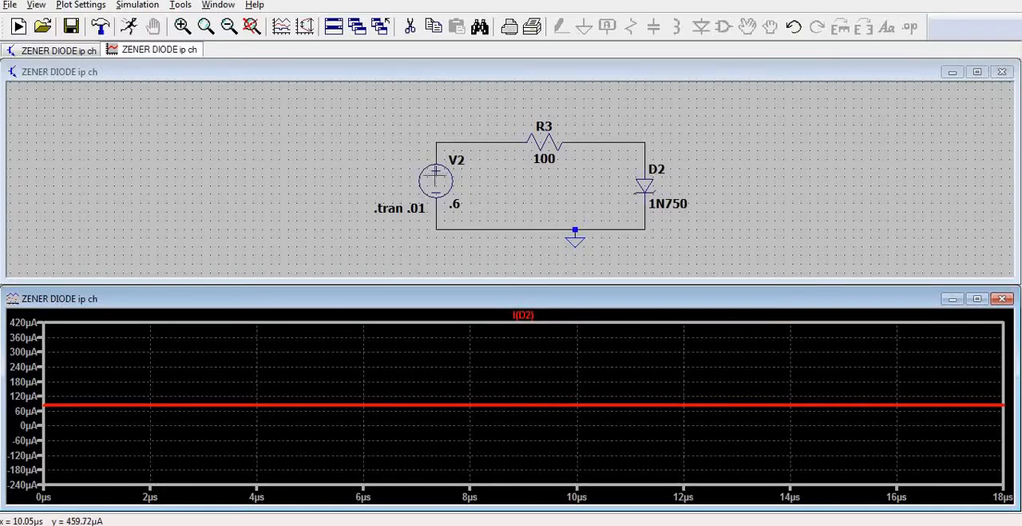
Switch back to LTspice, set V2's DC value to .8 V and rerun the simulation.
right_click(436, 177)
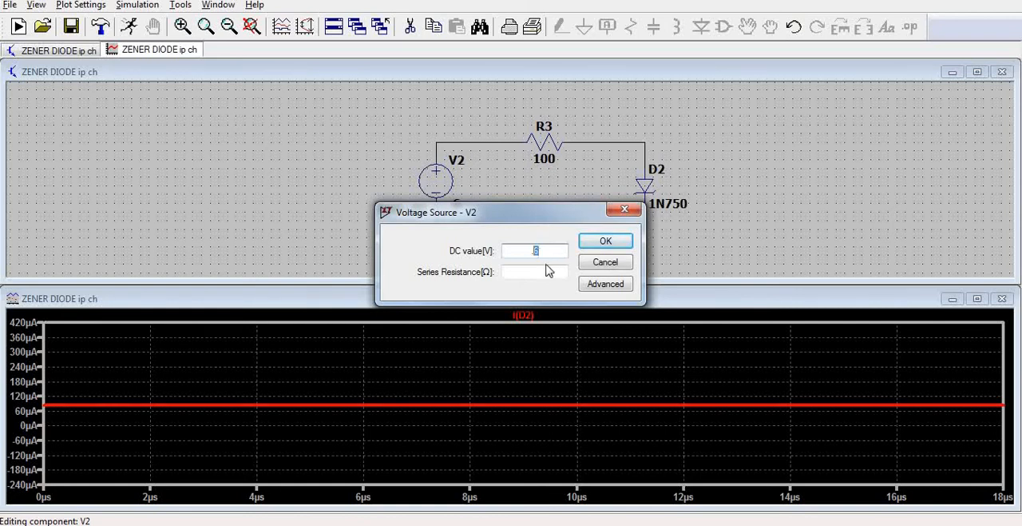
type(".8")
left_click(605, 240)
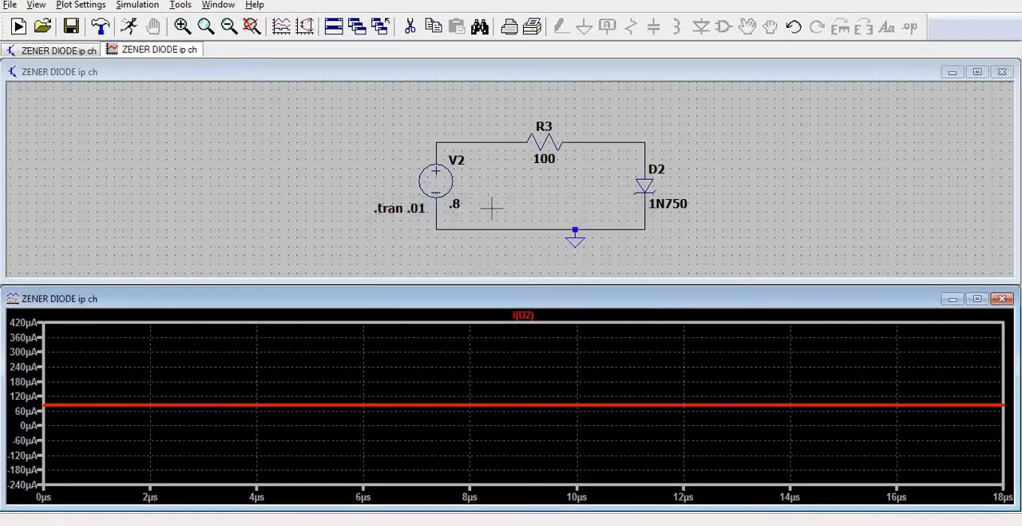
left_click(131, 27)
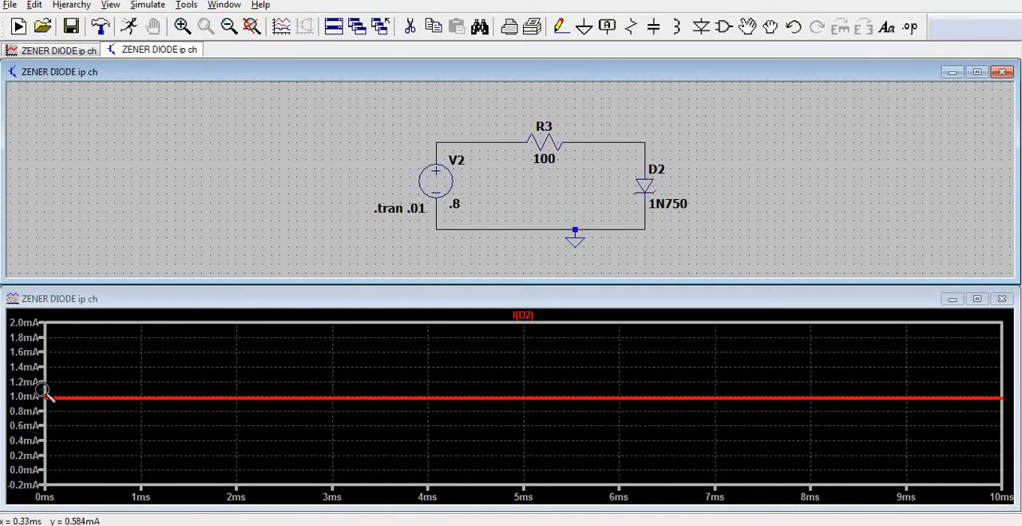
For the .8 V run, inspect the D2 current and the voltage across D2, and compare them with A12:B12 in the Excel table.
left_click_drag(46, 369, 73, 405)
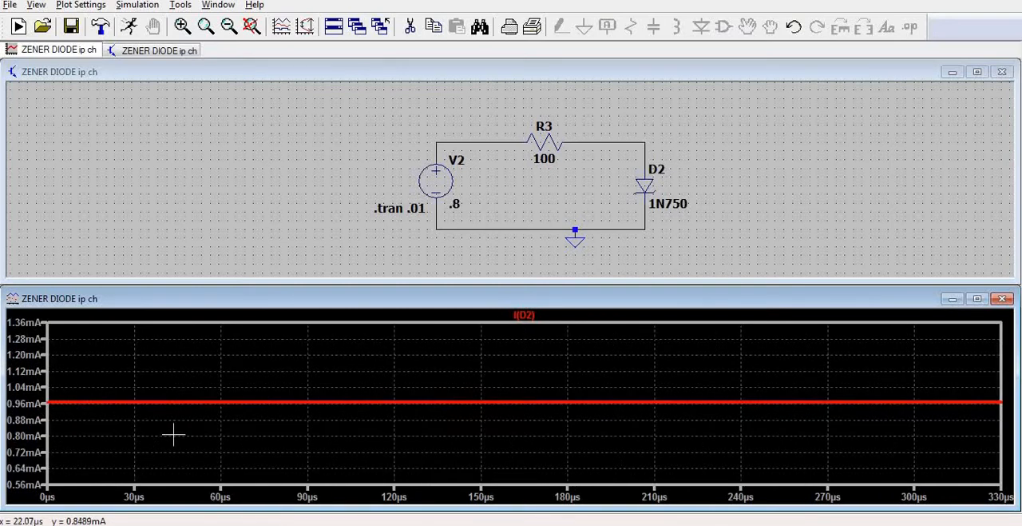
right_click(362, 380)
left_click(389, 122)
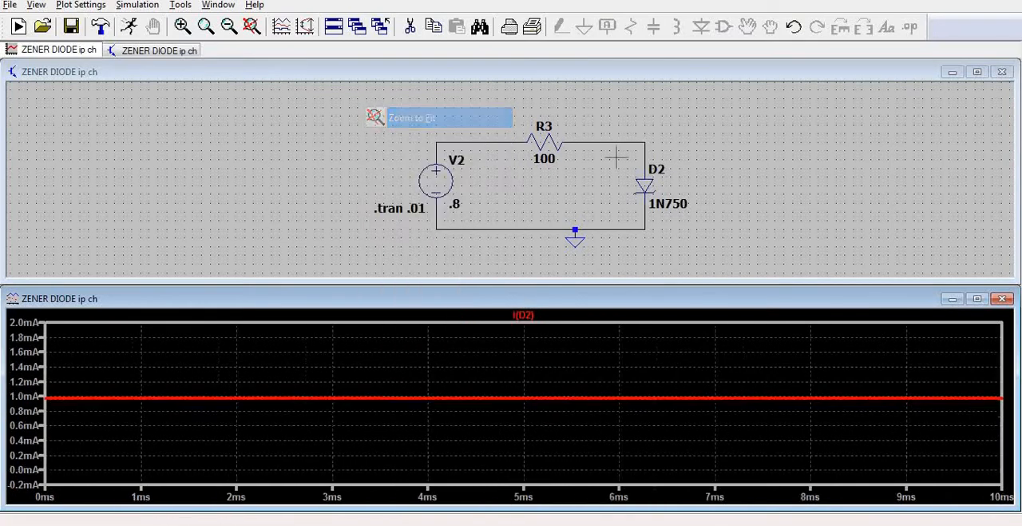
left_click(645, 150)
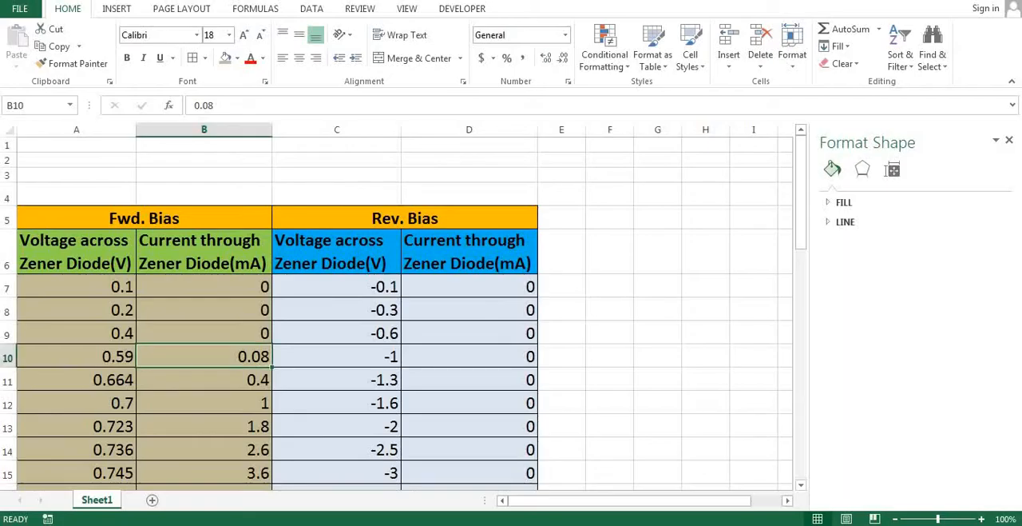
left_click_drag(72, 402, 219, 401)
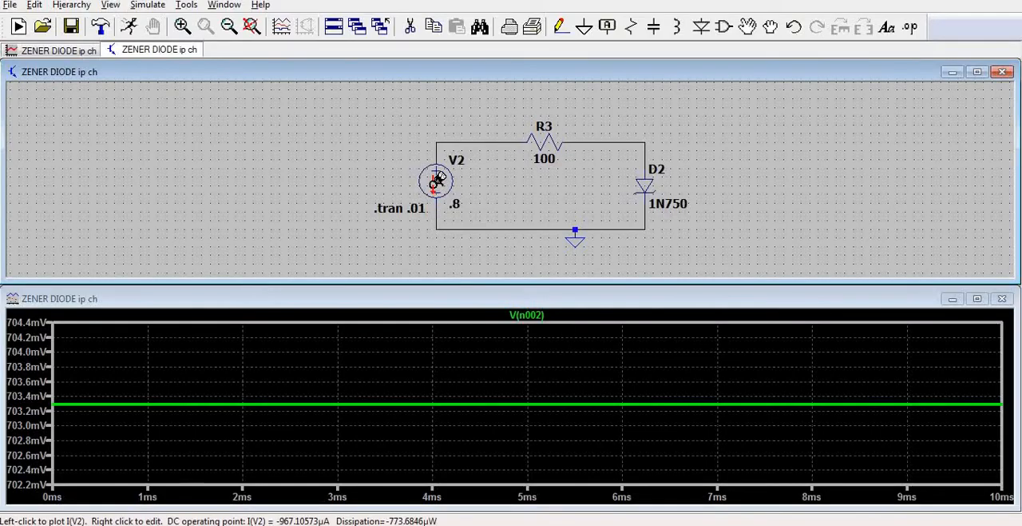
Return to LTspice, set V2's DC value to 1.5 V and rerun the simulation.
right_click(436, 200)
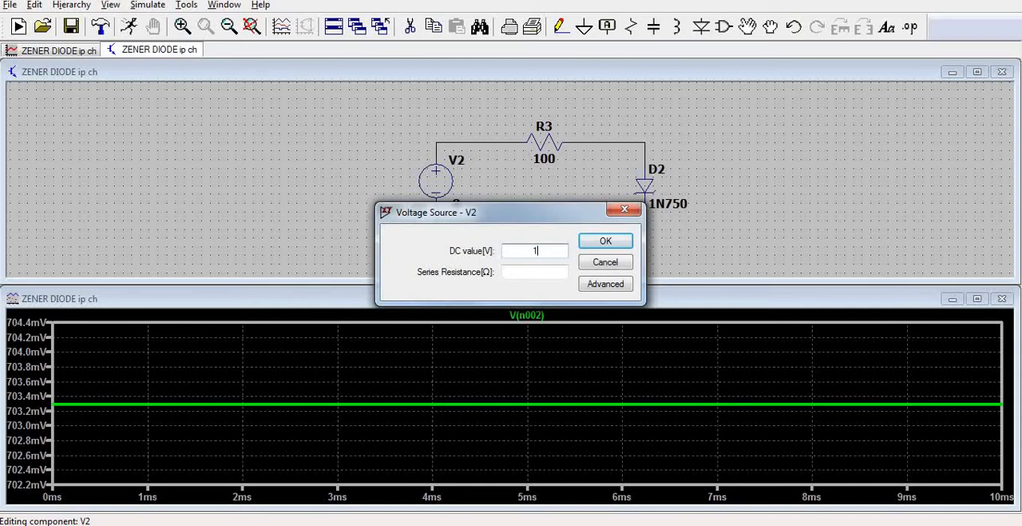
left_click(605, 242)
left_click(128, 27)
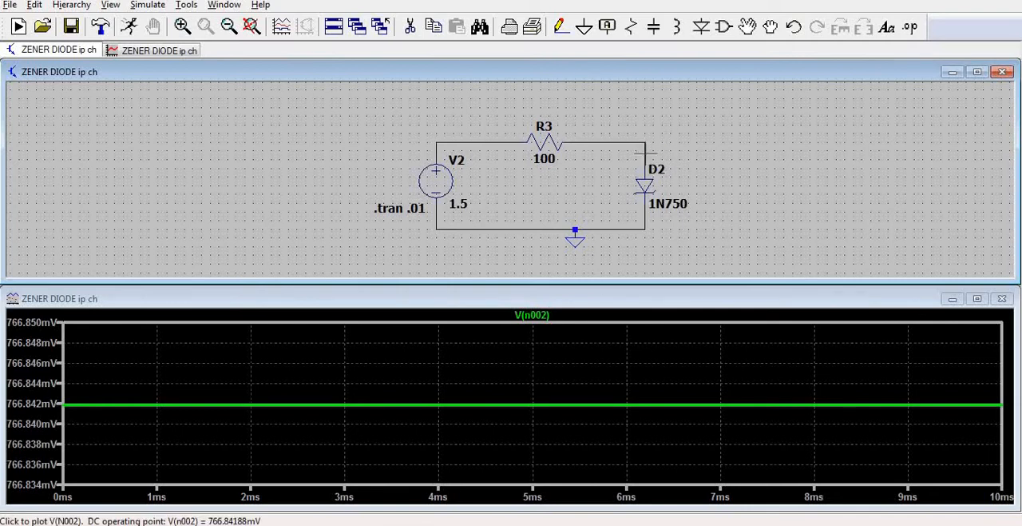
Plot the current through D2 for the 1.5 V run, and check the nearby forward-bias readings in A18 and B18 of the Excel table.
left_click(645, 182)
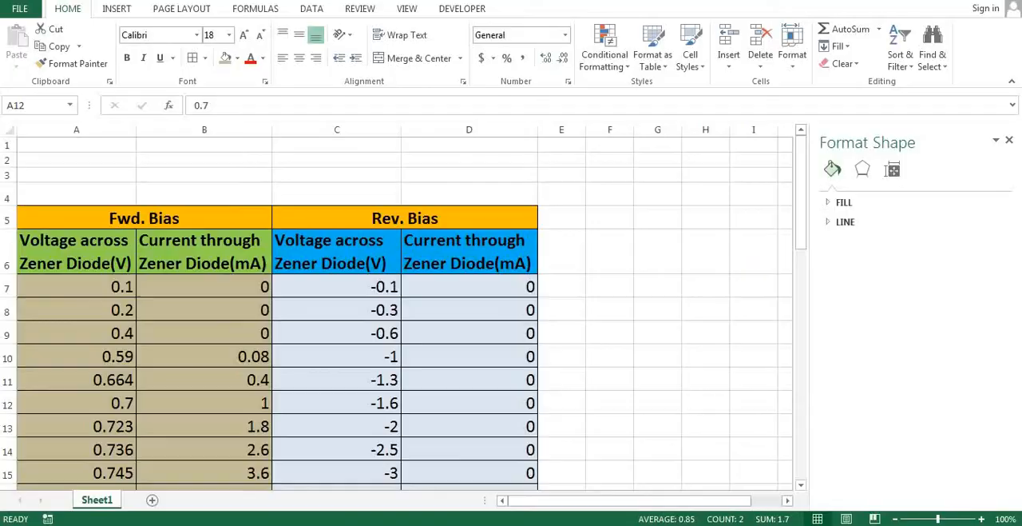
key("shift+Right")
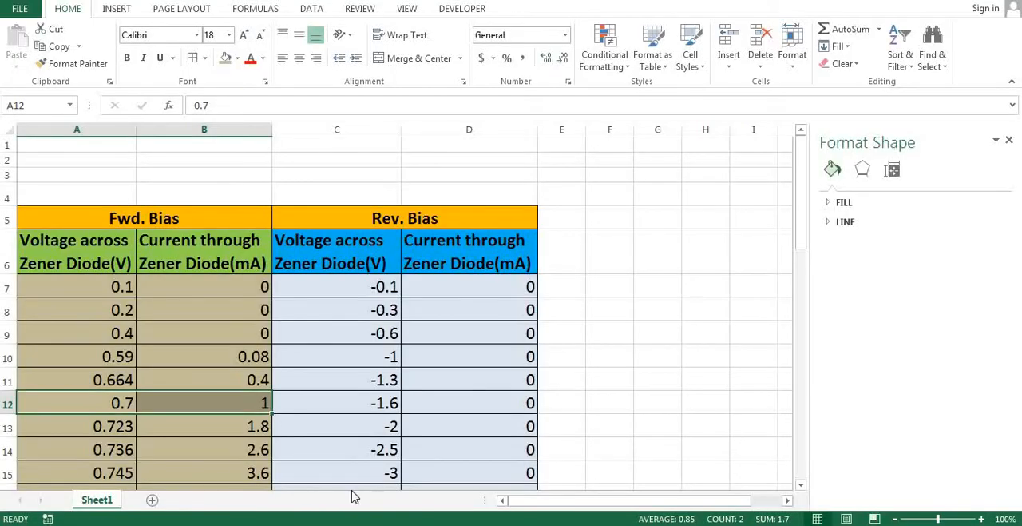
scroll(319, 363, "down", 3)
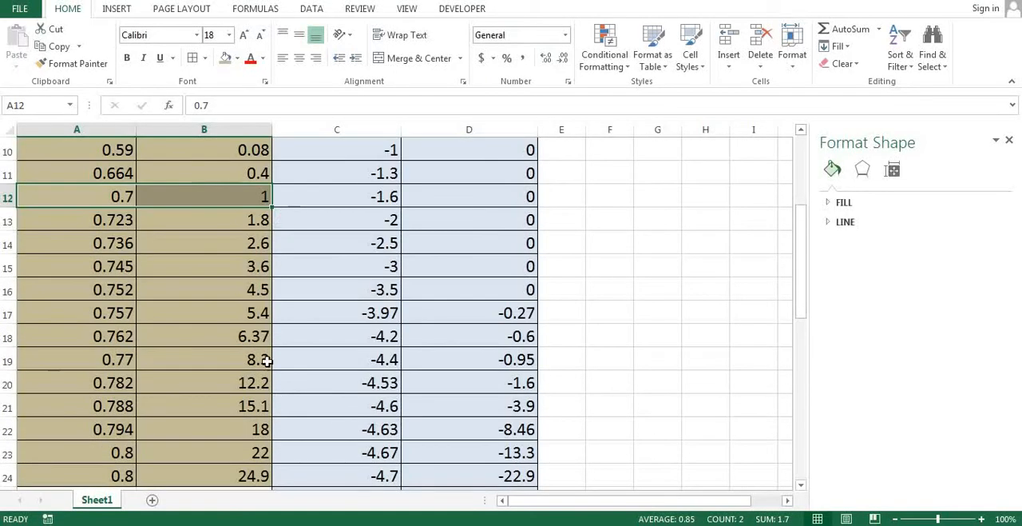
left_click(262, 336)
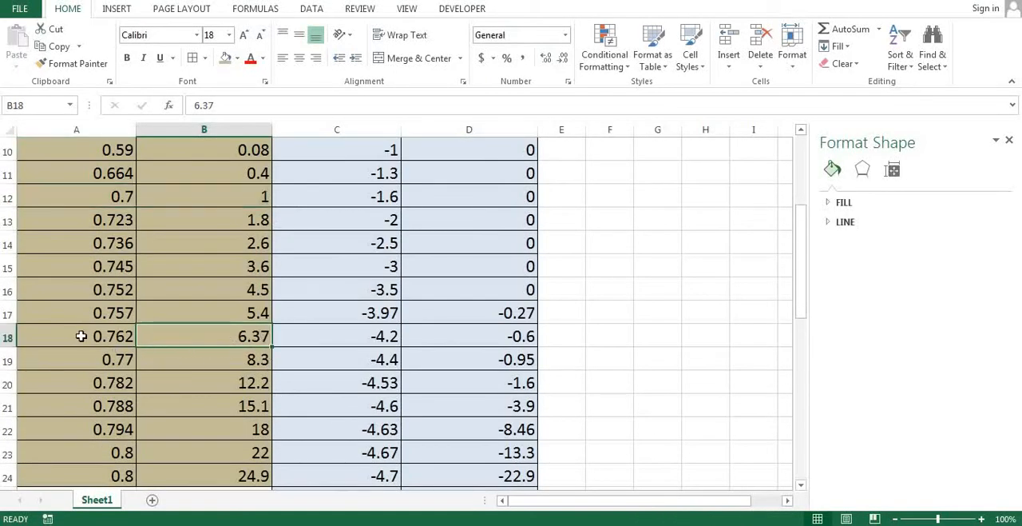
left_click(86, 335)
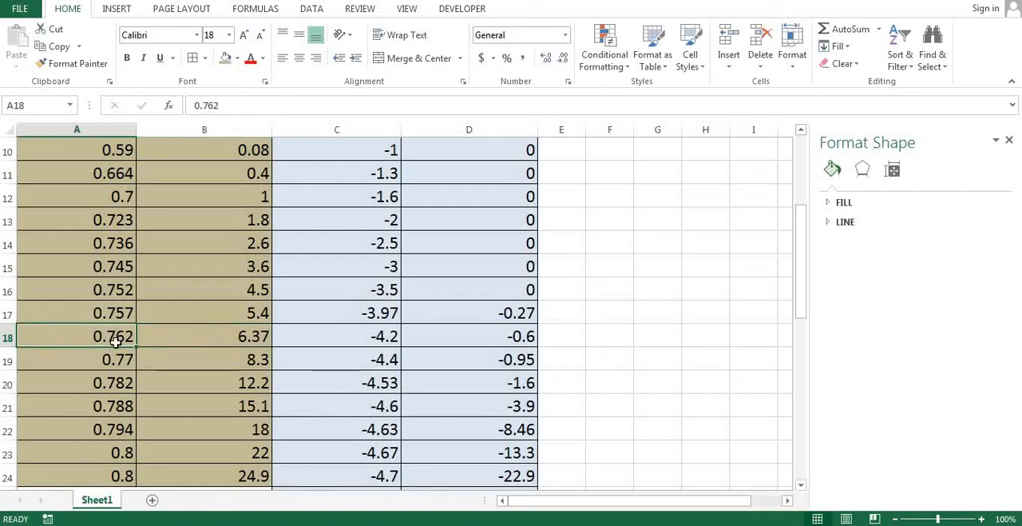
left_click(225, 335)
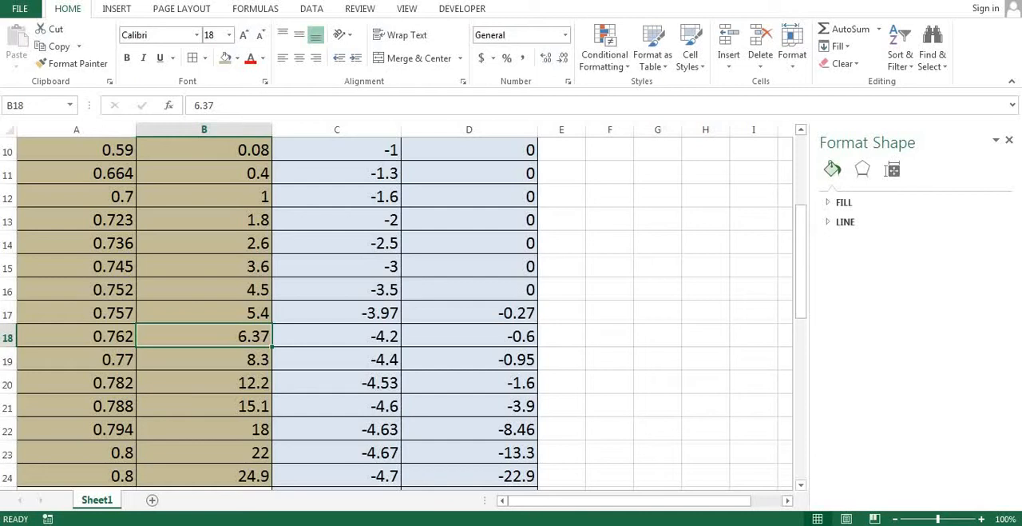
Switch back to LTspice, set V2's DC value to 3 V and rerun the simulation.
left_click(532, 523)
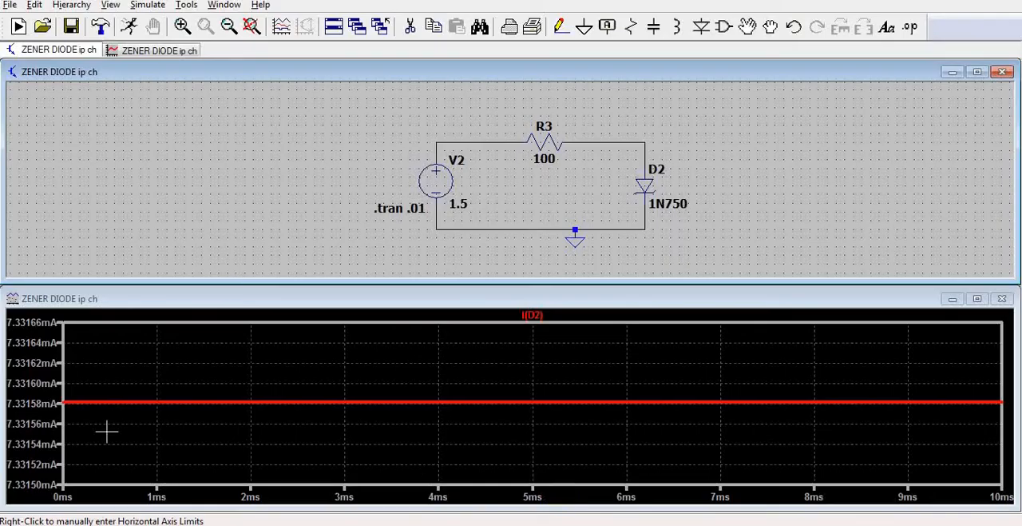
right_click(438, 176)
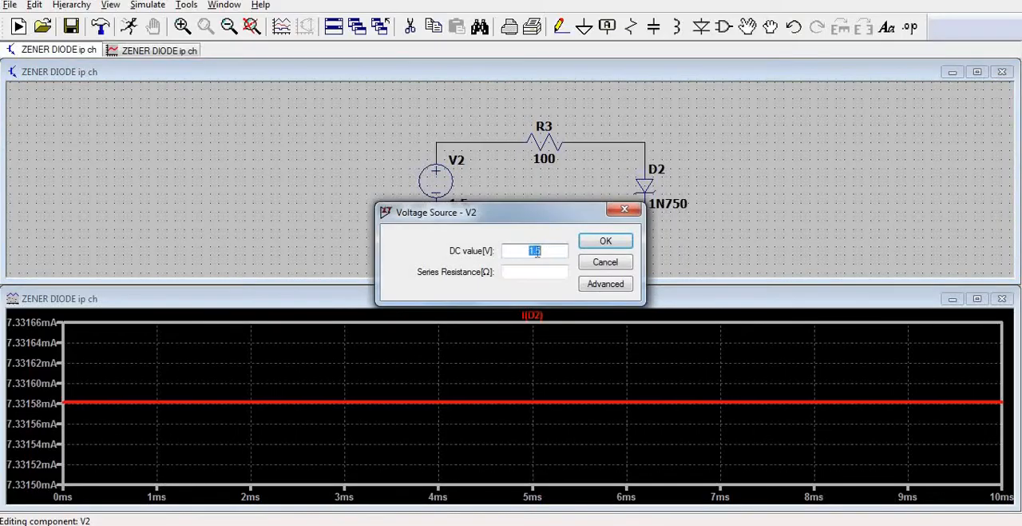
left_click(606, 240)
left_click(135, 28)
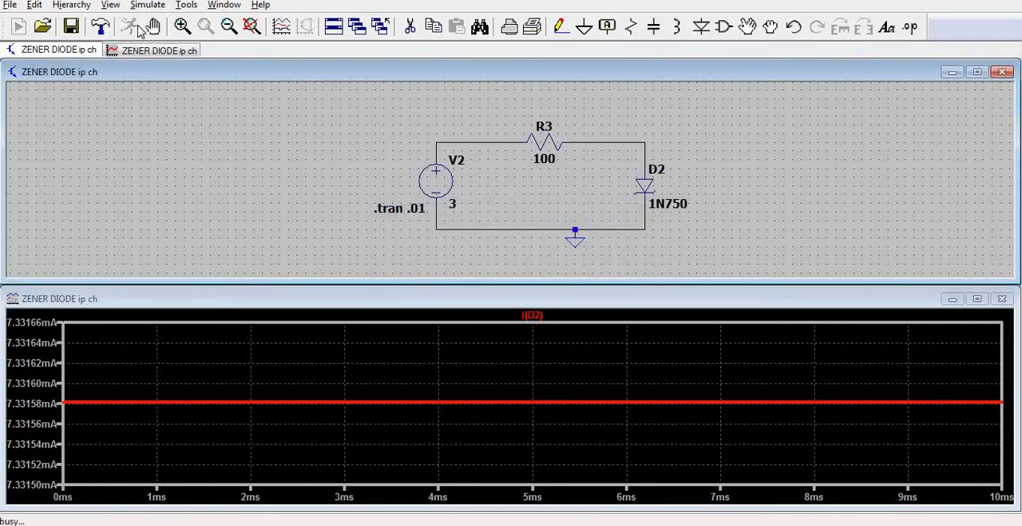
For the 3 V run, view close-ups of the D2 current and voltage, and compare them with the last forward-bias readings in Excel.
left_click_drag(70, 420, 46, 380)
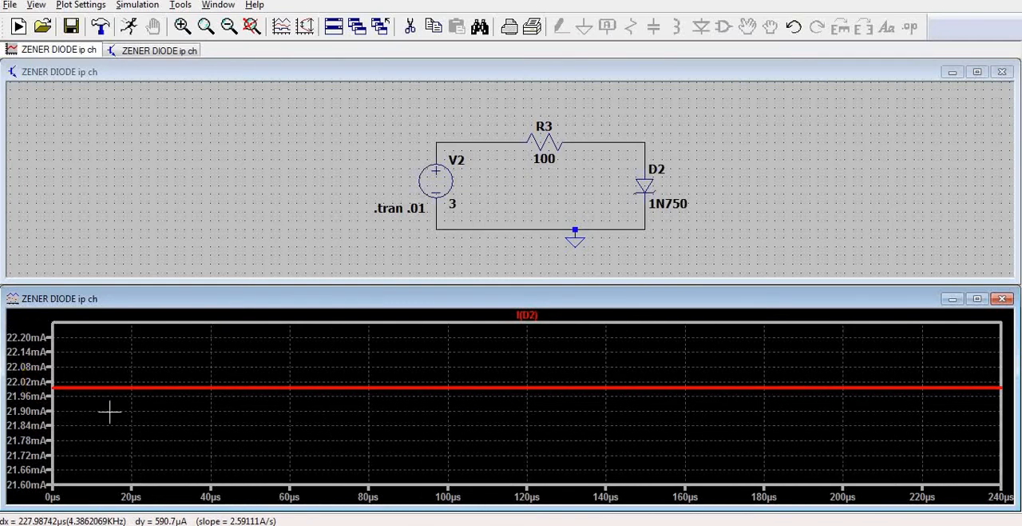
left_click(644, 159)
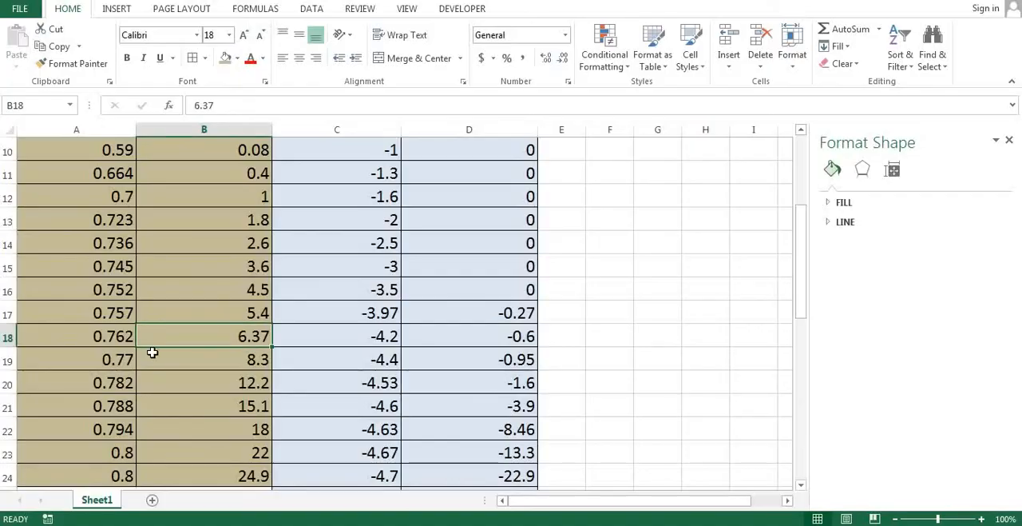
scroll(152, 352, "down", 1)
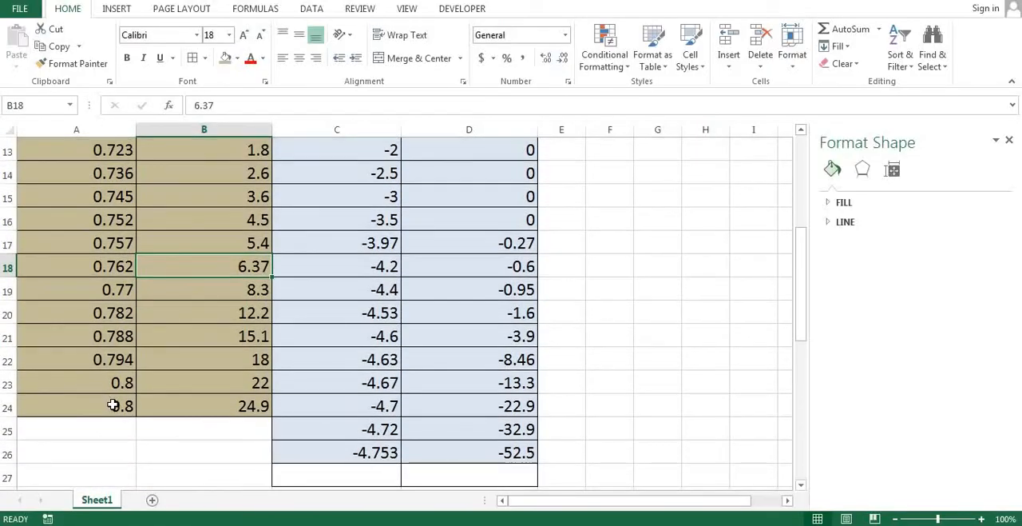
left_click(114, 406)
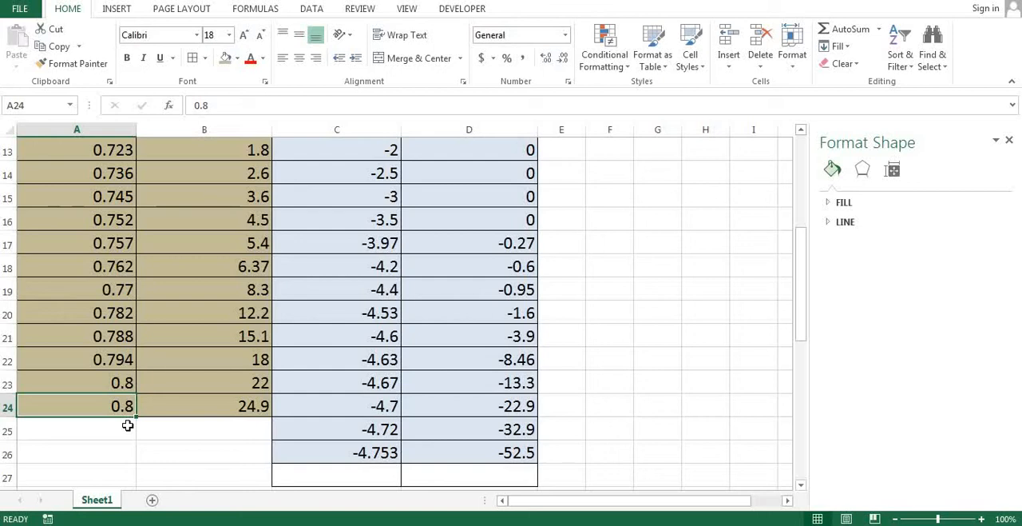
left_click(264, 406)
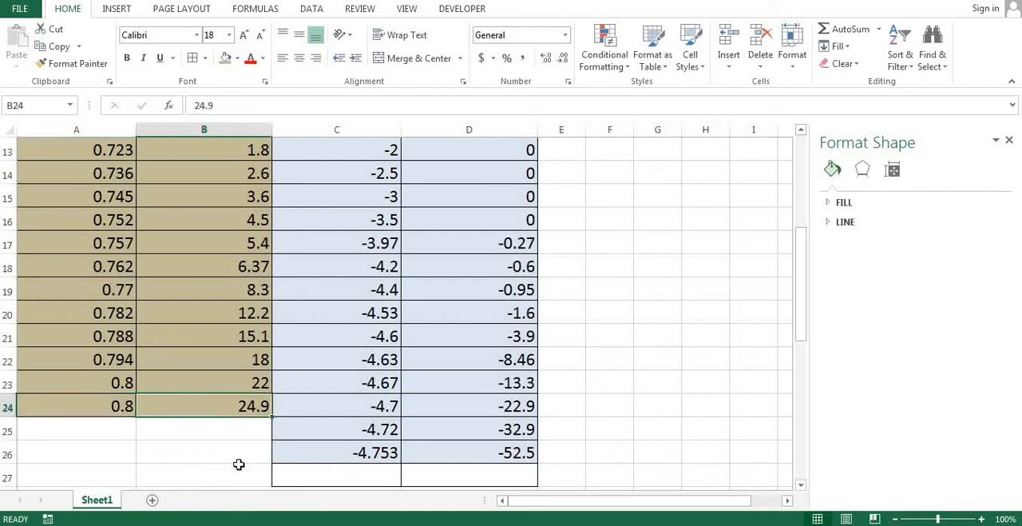
left_click(236, 467)
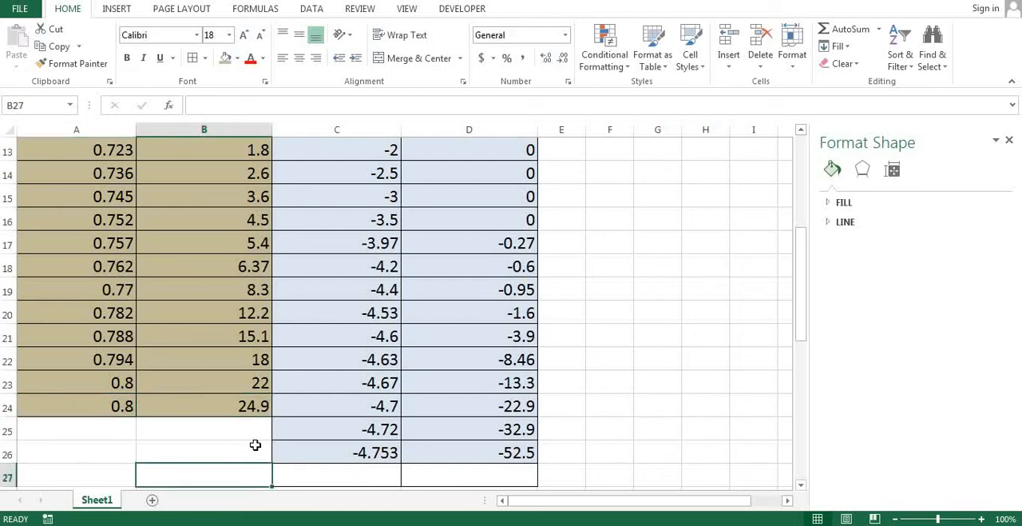
scroll(255, 444, "up", 4)
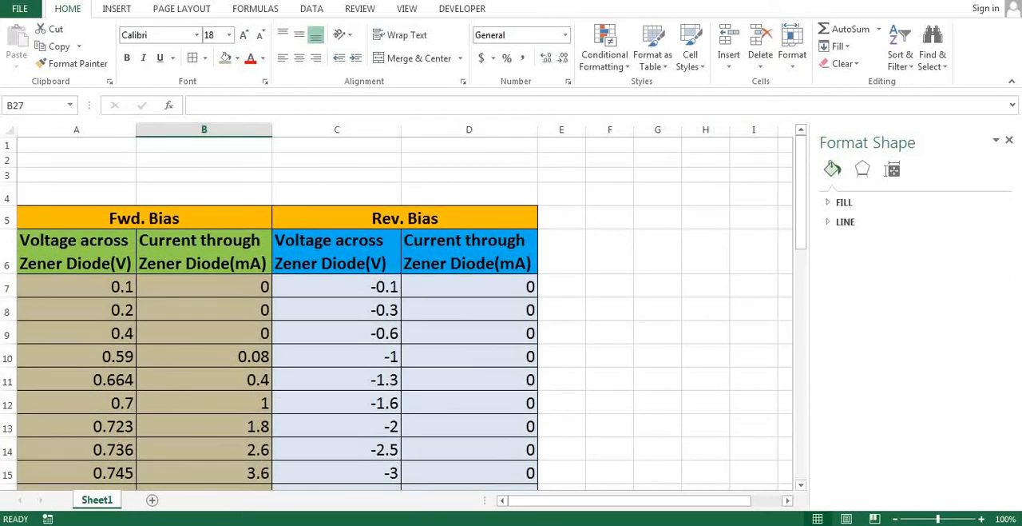
Switch back to LTspice, replace the voltage trace with the D2 current, and look over the Excel forward-bias readings again.
left_click(529, 523)
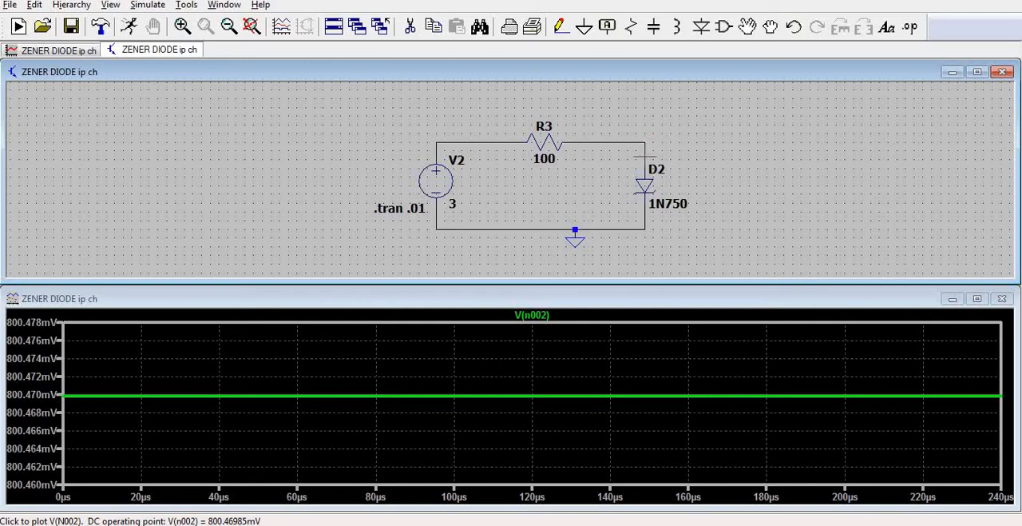
left_click(645, 184)
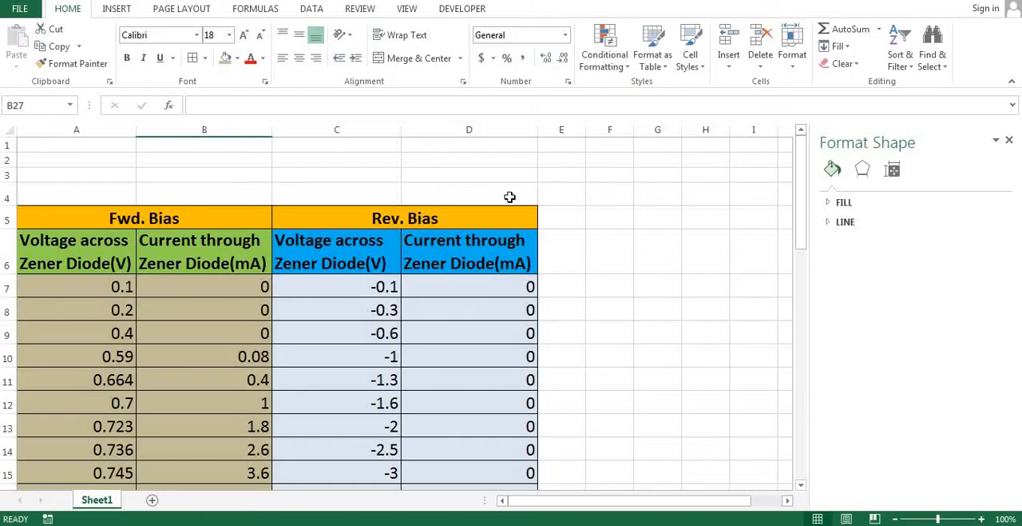
scroll(359, 287, "down", 2)
scroll(219, 319, "up", 1)
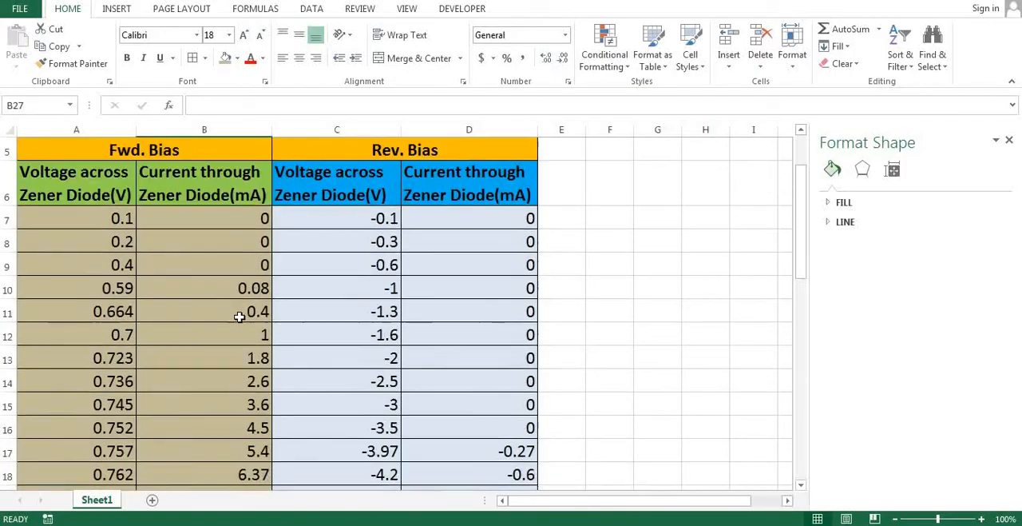
Insert a scatter chart with smooth lines from the forward-bias readings in A7:B24 of the Excel sheet, and enlarge it.
left_click_drag(68, 240, 212, 406)
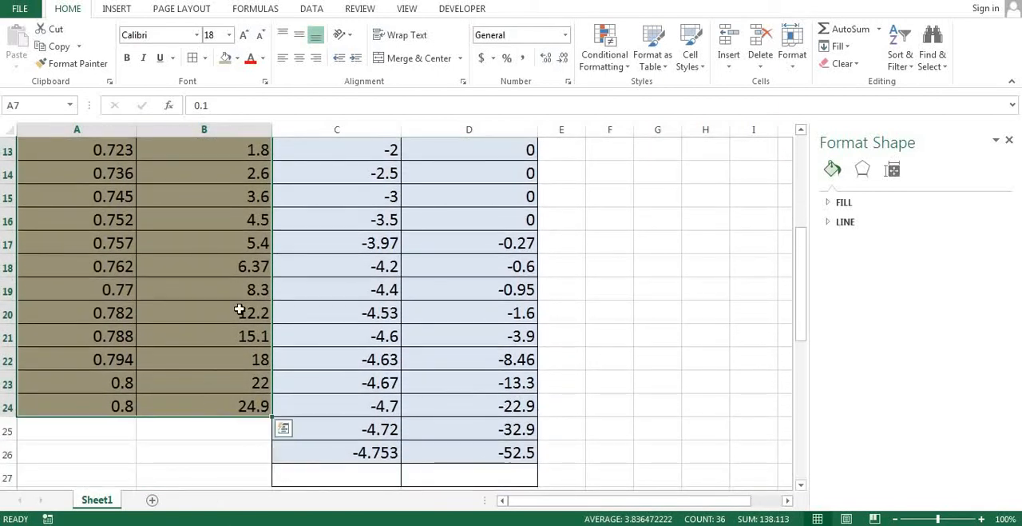
left_click(118, 11)
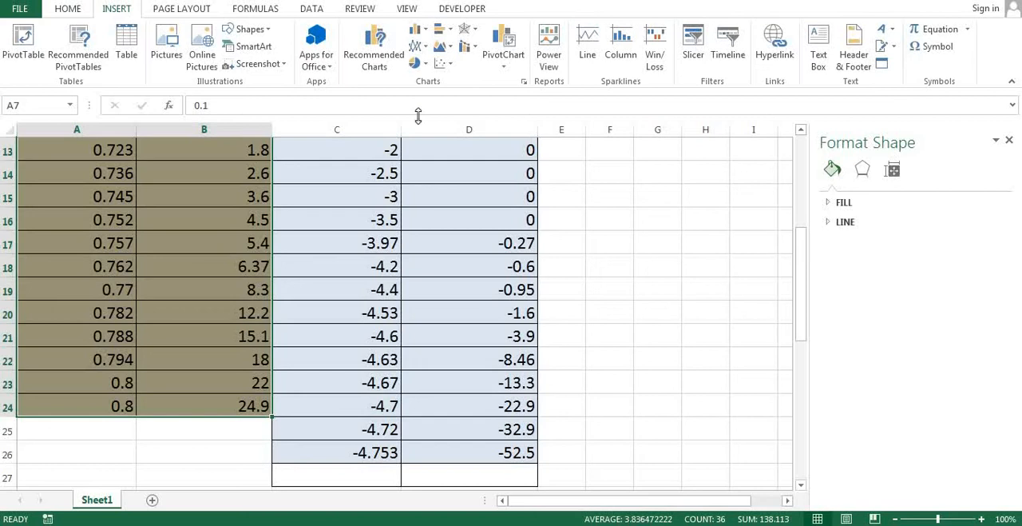
left_click(451, 67)
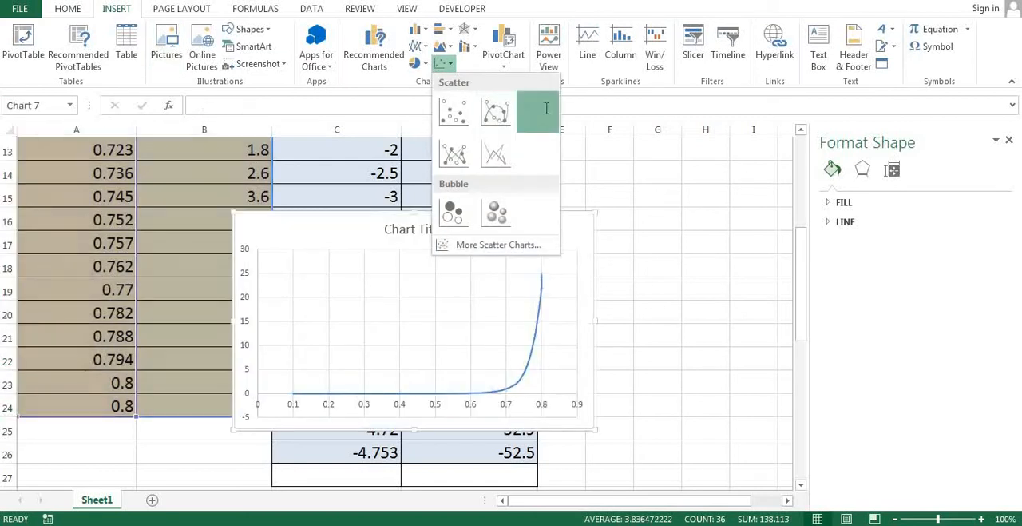
left_click(538, 110)
left_click_drag(595, 212, 760, 144)
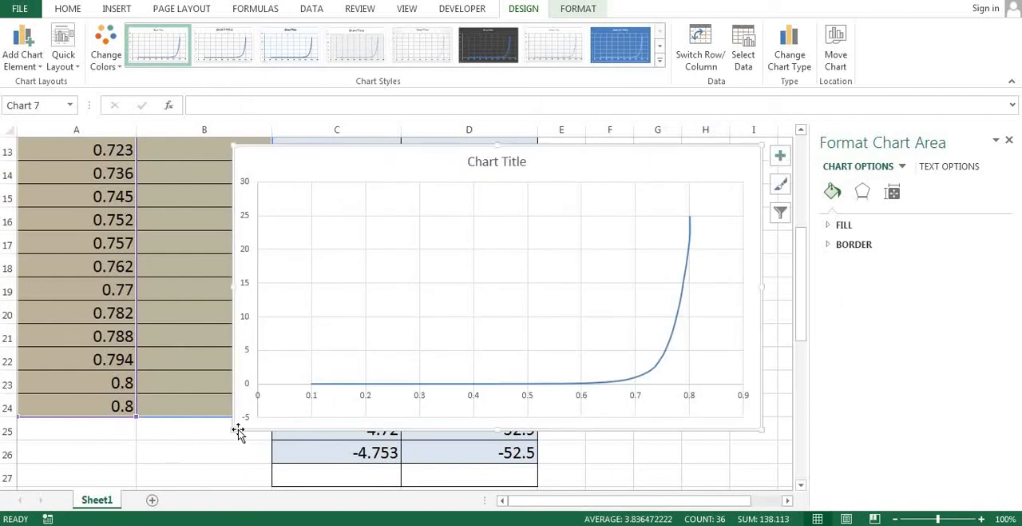
Enlarge the forward-bias chart toward its lower-left corner and narrow it from the upper-right corner, leaving the whole curve readable.
left_click_drag(230, 423, 138, 472)
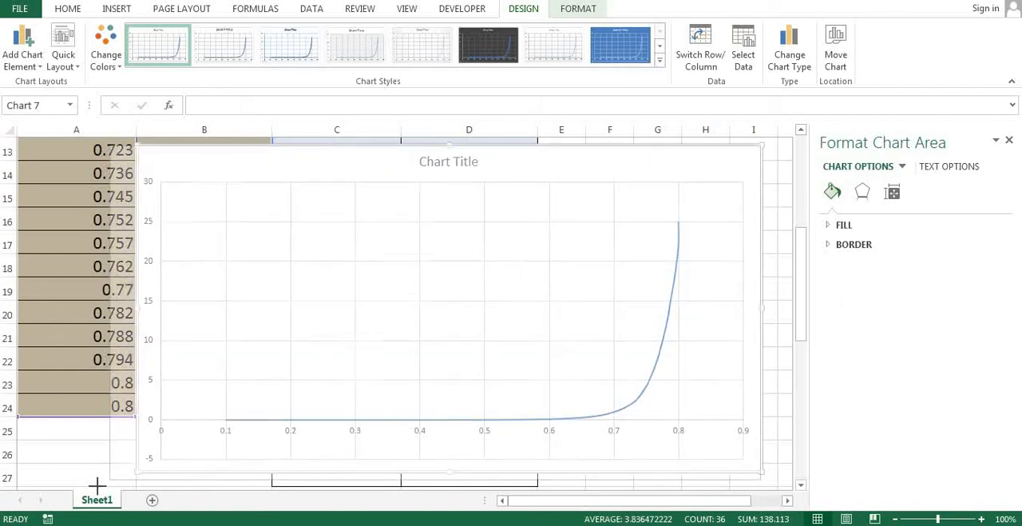
scroll(285, 413, "down", 2)
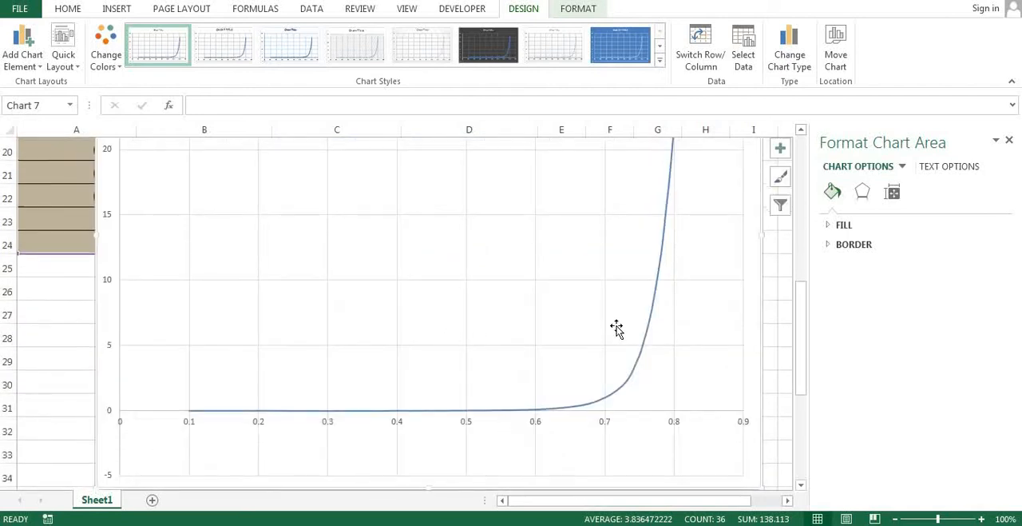
scroll(618, 328, "up", 2)
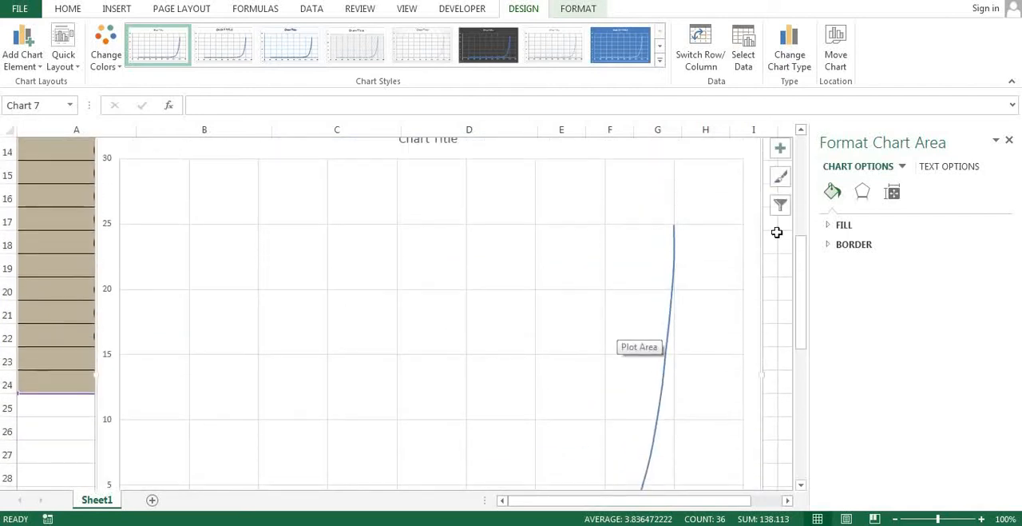
left_click(726, 203)
scroll(753, 200, "up", 1)
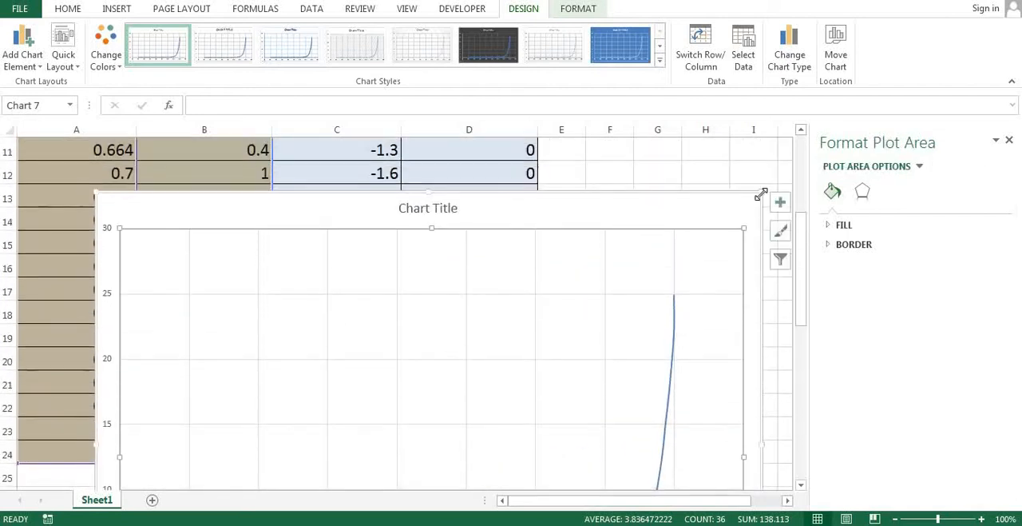
left_click_drag(762, 192, 714, 222)
scroll(496, 312, "down", 3)
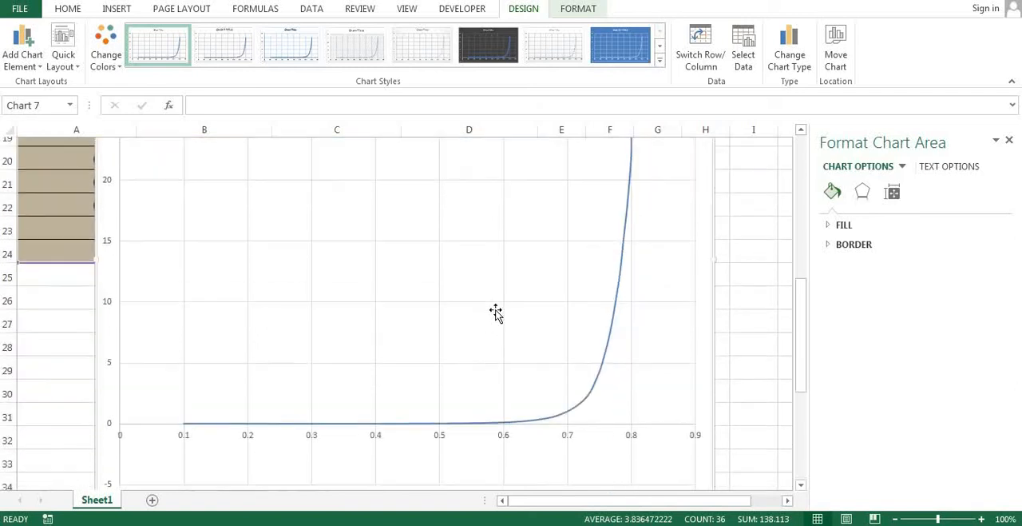
scroll(801, 347, "up", 1)
left_click_drag(807, 321, 805, 327)
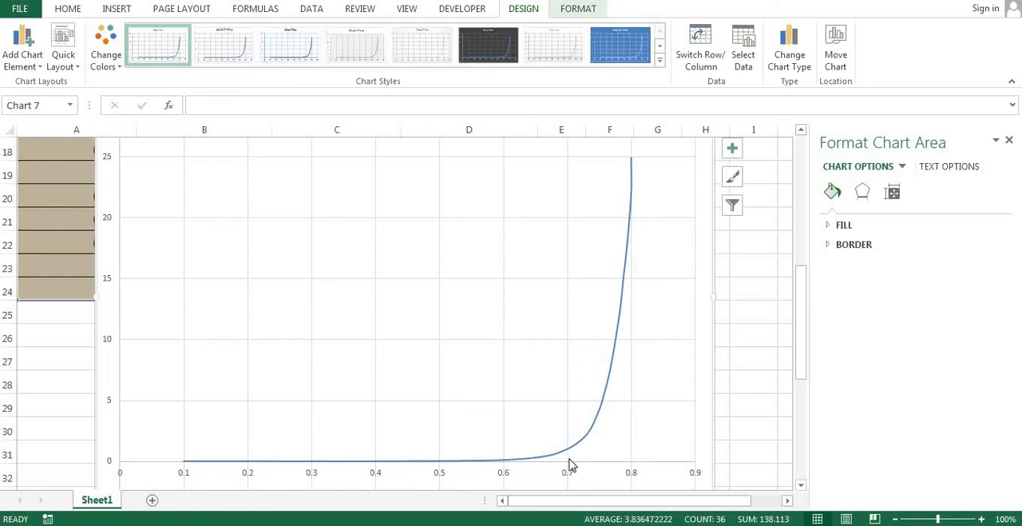
Examine the curve's knee near 0.7 V and its steep rise, and apply the dark chart style with the glowing blue line.
mouse_move(568, 456)
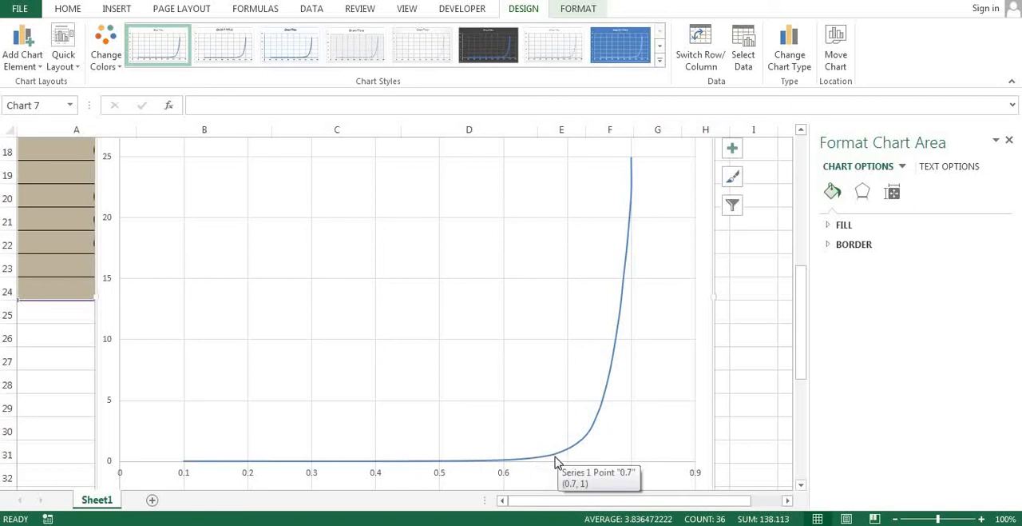
mouse_move(563, 436)
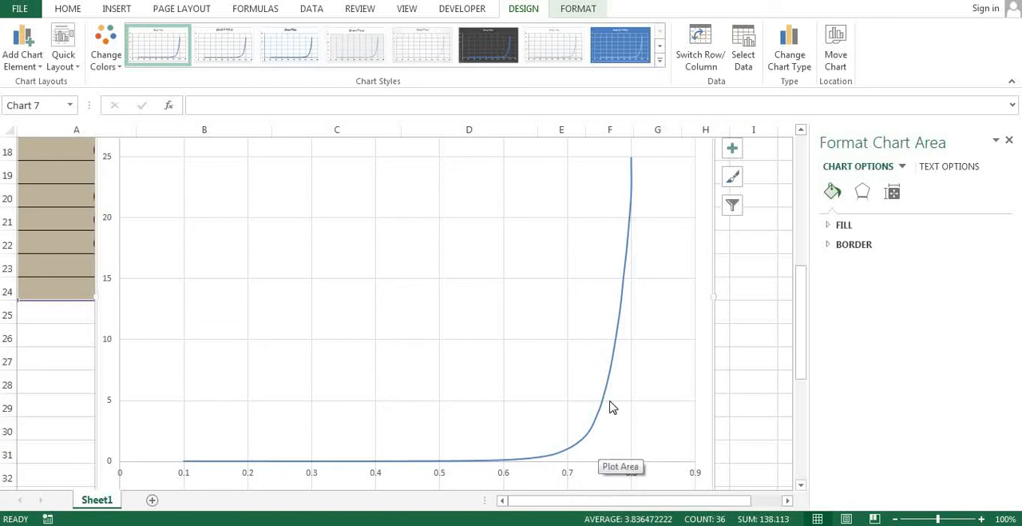
mouse_move(612, 389)
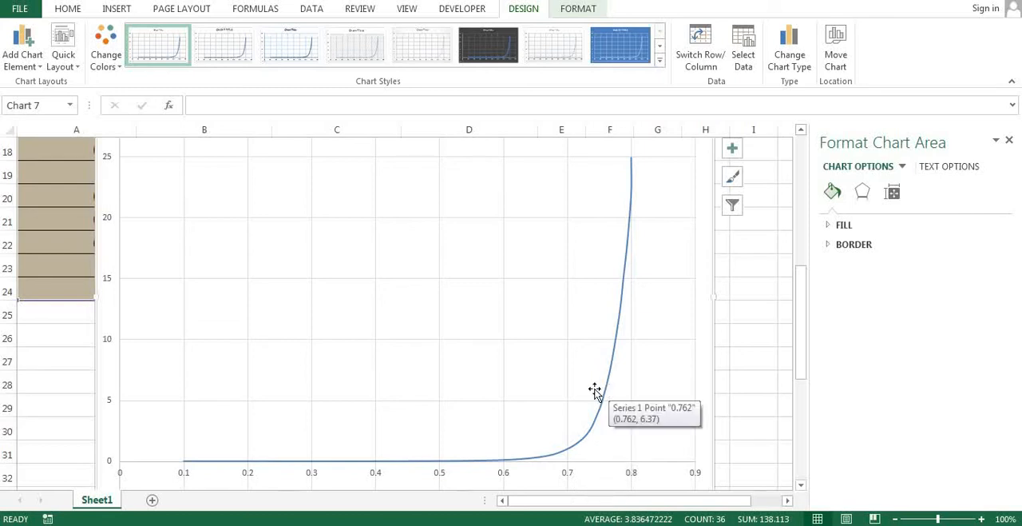
left_click(503, 54)
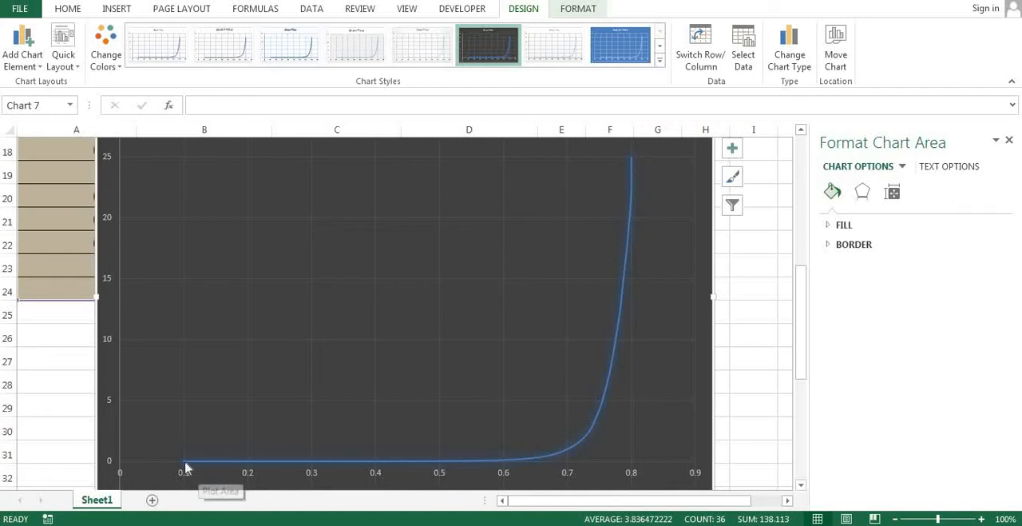
mouse_move(185, 467)
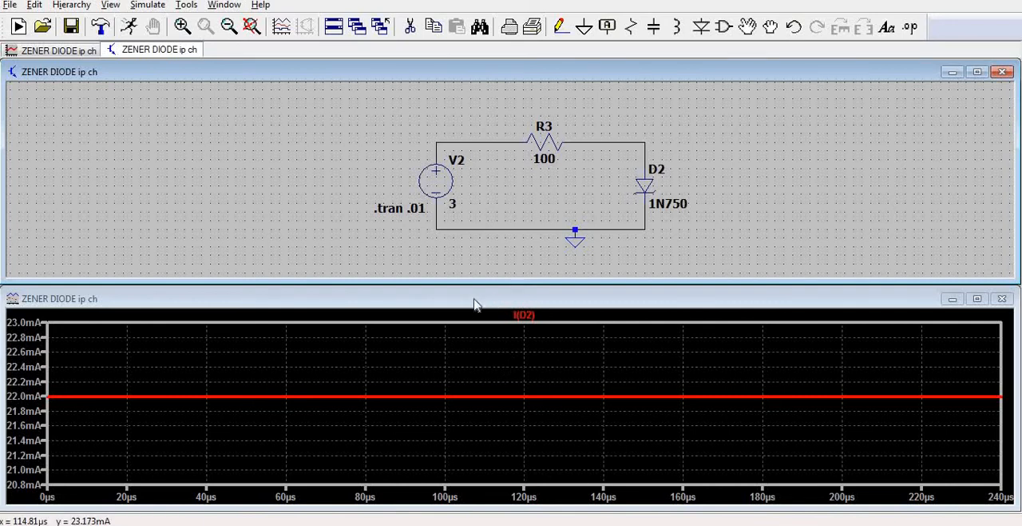
Switch back to LTspice, set V2's DC value to -1 V and rerun the simulation.
left_click(439, 181)
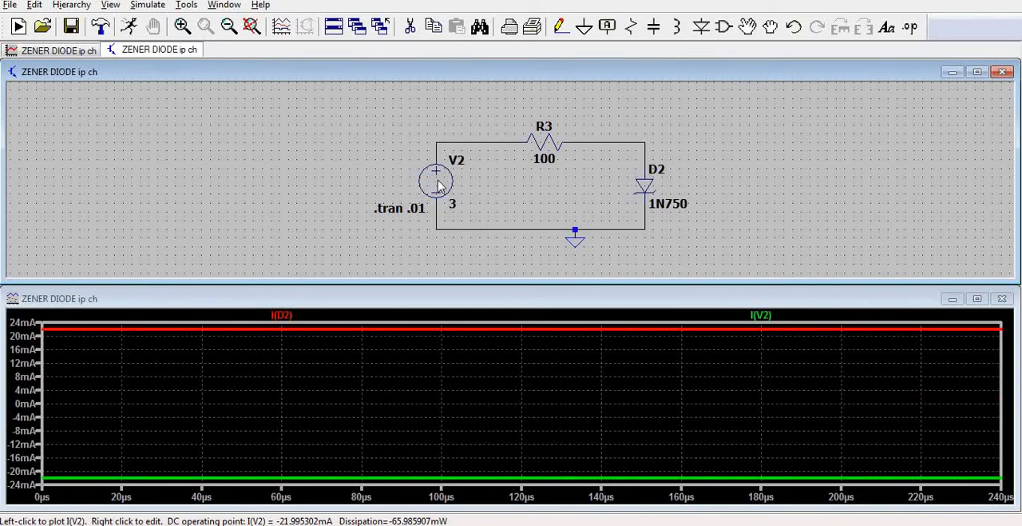
right_click(441, 179)
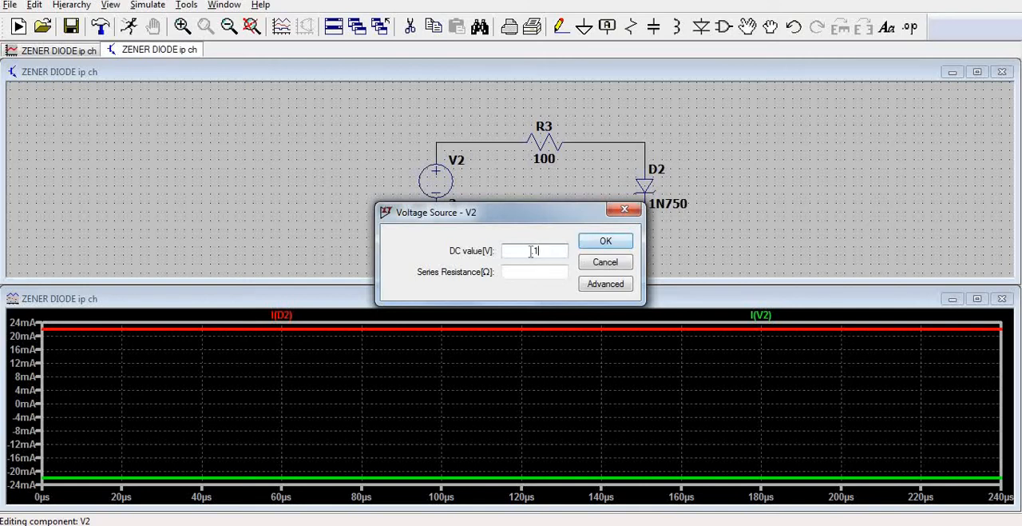
key("BackSpace")
type("-1")
left_click(605, 240)
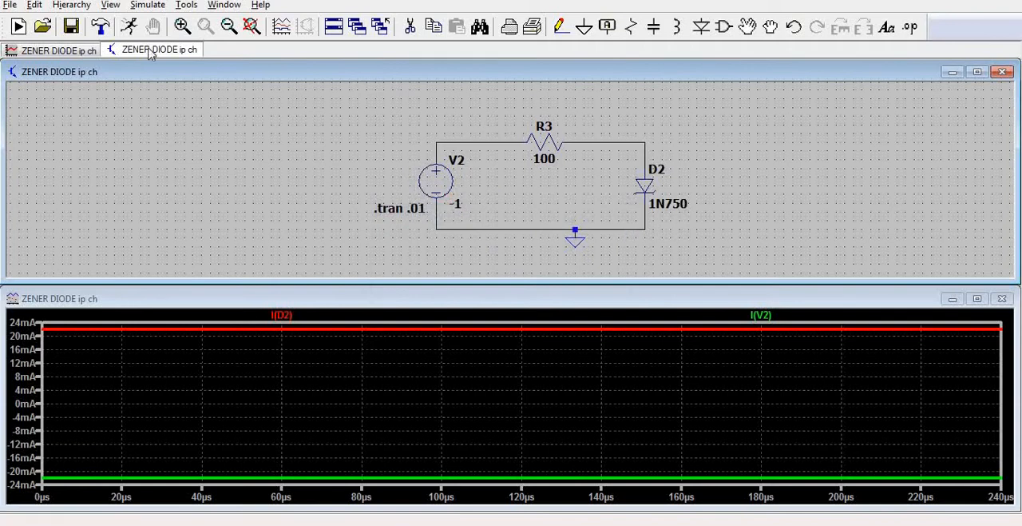
left_click(129, 28)
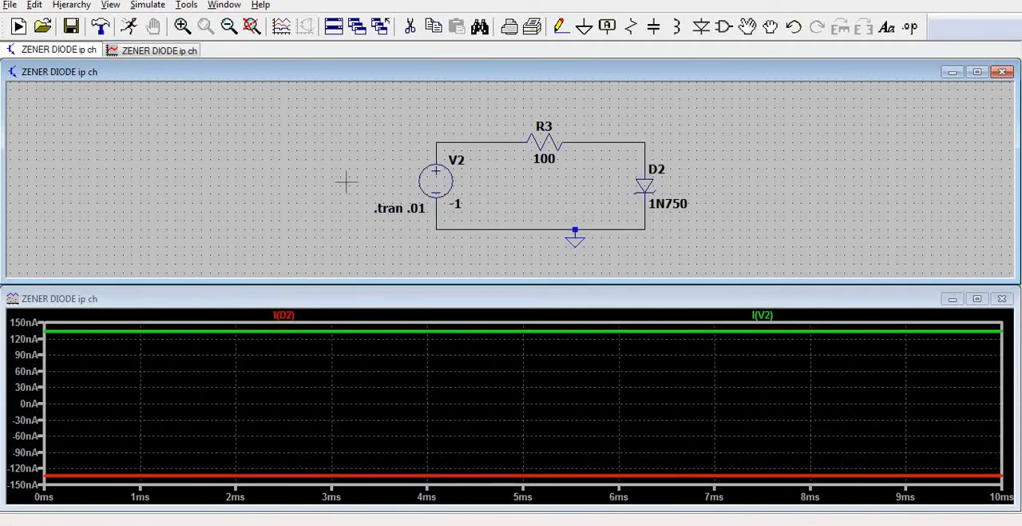
For the -1 V run, plot the D2 current on its own and replace it with the voltage across D2.
left_click(620, 155)
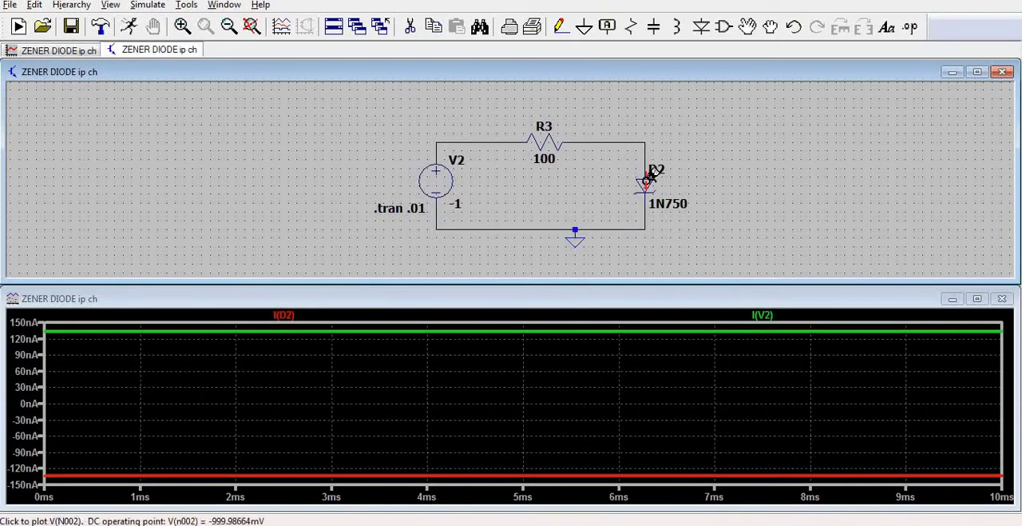
left_click(647, 182)
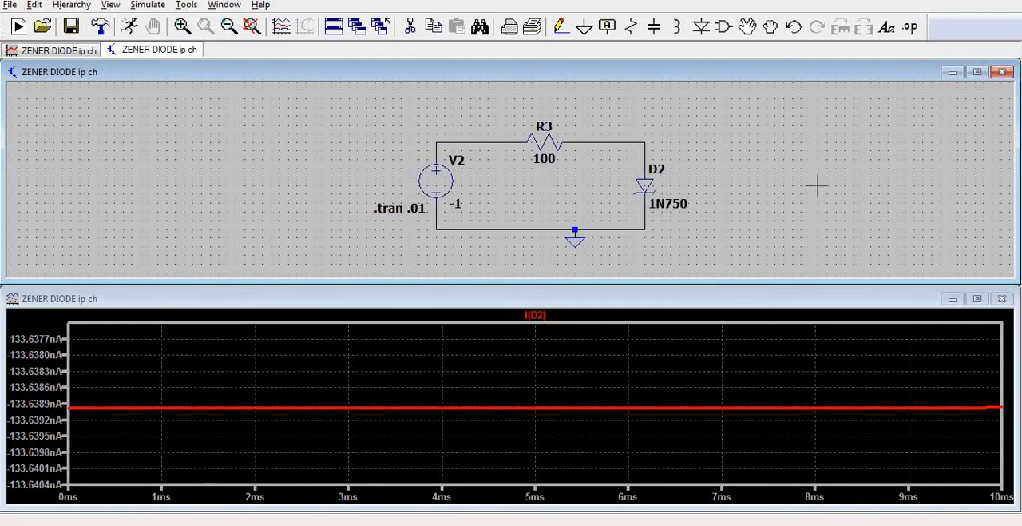
left_click(646, 153)
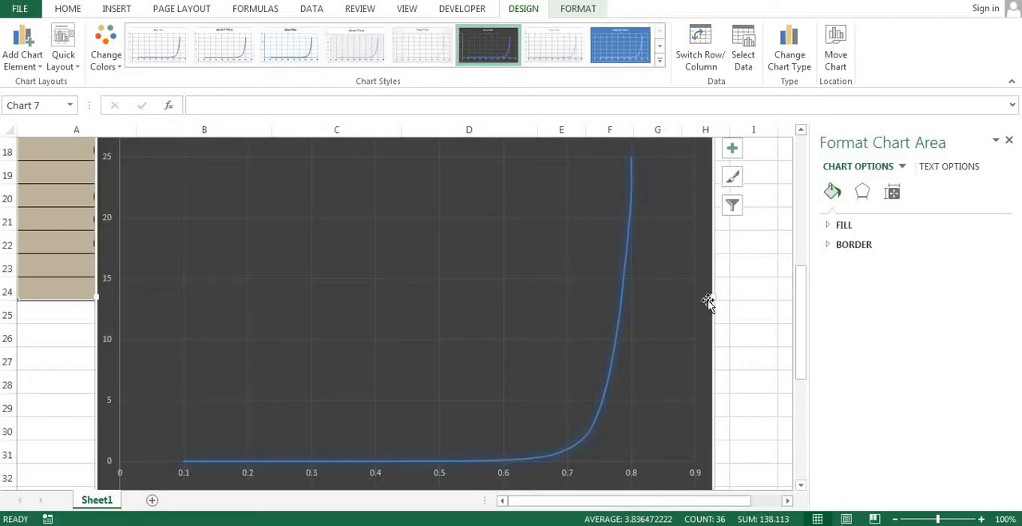
Switch to Excel and delete the forward-bias chart from the sheet.
left_click(694, 342)
scroll(692, 346, "up", 4)
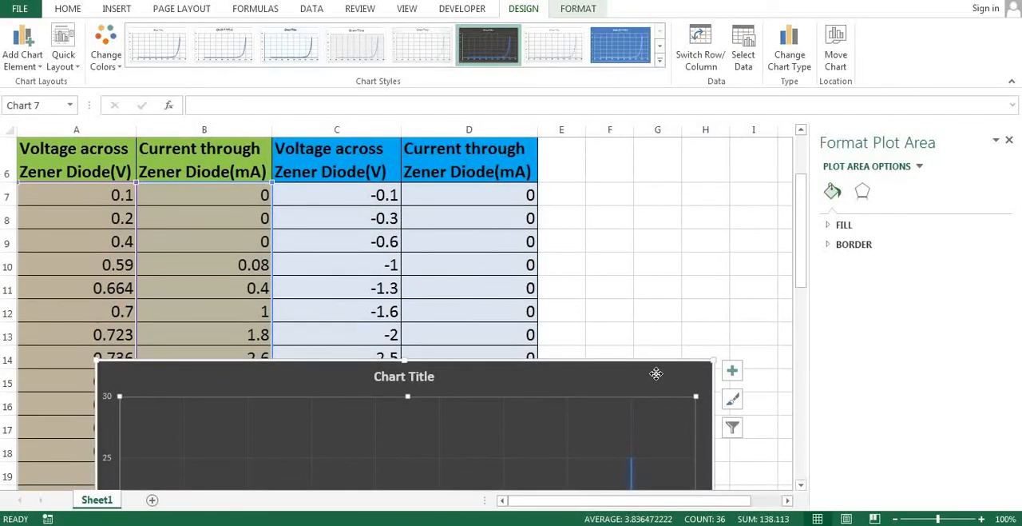
left_click(656, 373)
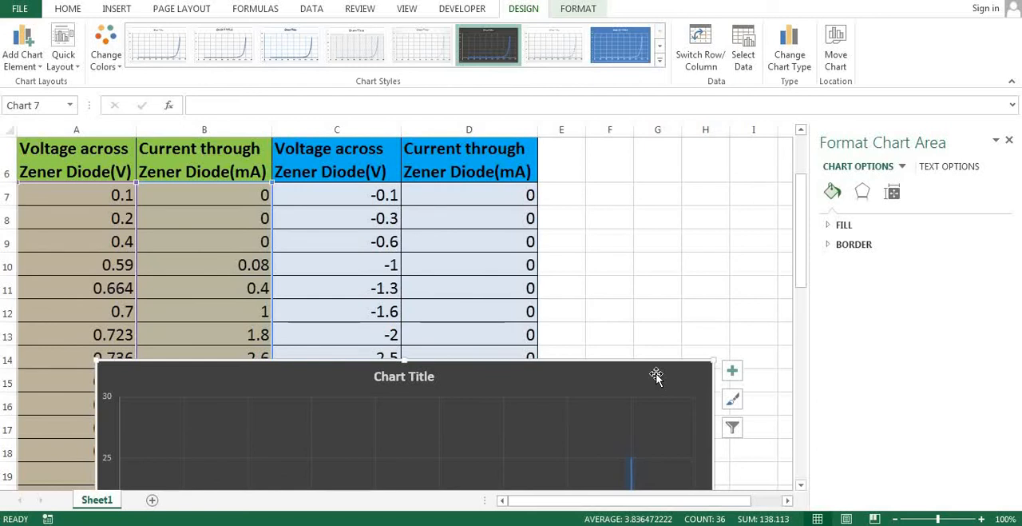
key("Delete")
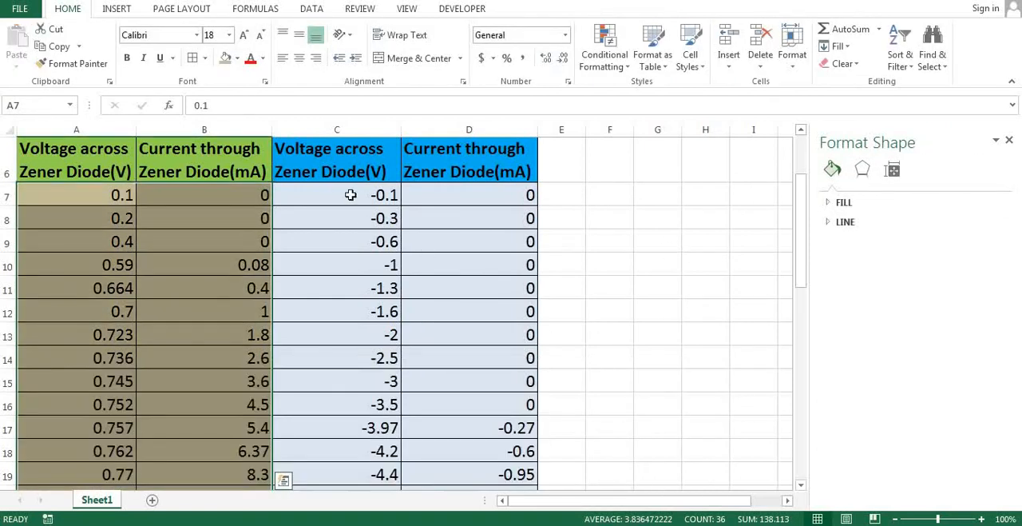
Examine the Rev. Bias columns of the table, from the heading down to the first current reading in D7.
scroll(383, 241, "up", 1)
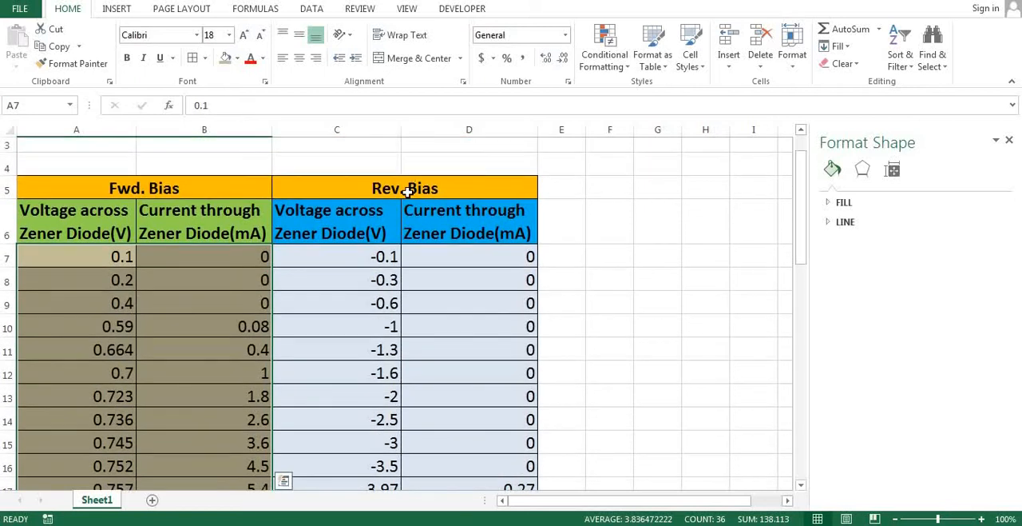
left_click(415, 186)
scroll(346, 213, "down", 1)
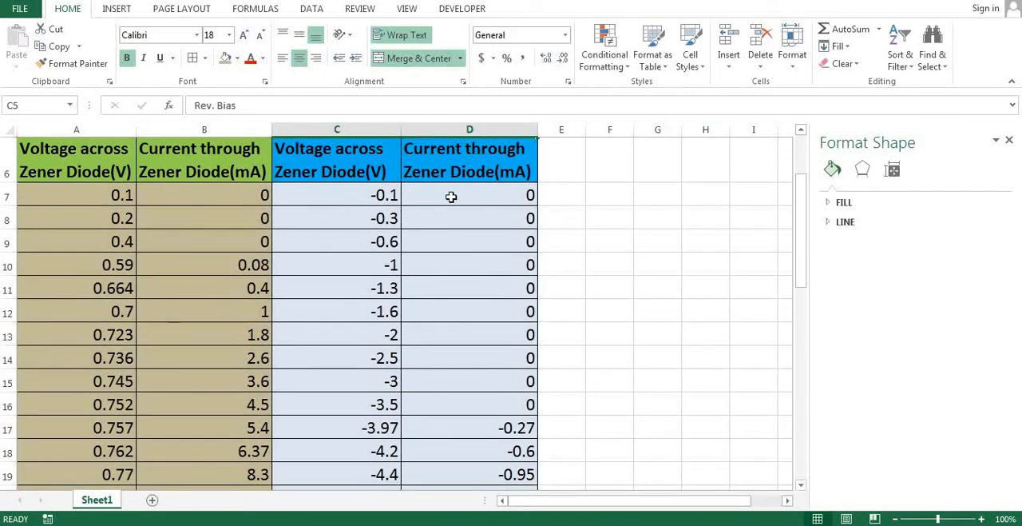
left_click(511, 196)
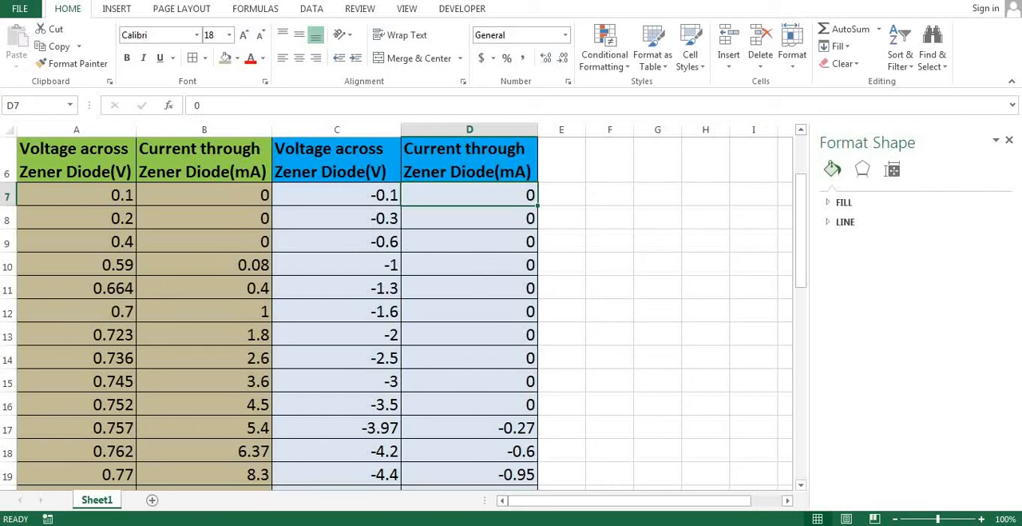
Switch back to LTspice and check the breakdown voltage in D2's diode properties, leaving them as they are.
key("alt+Tab")
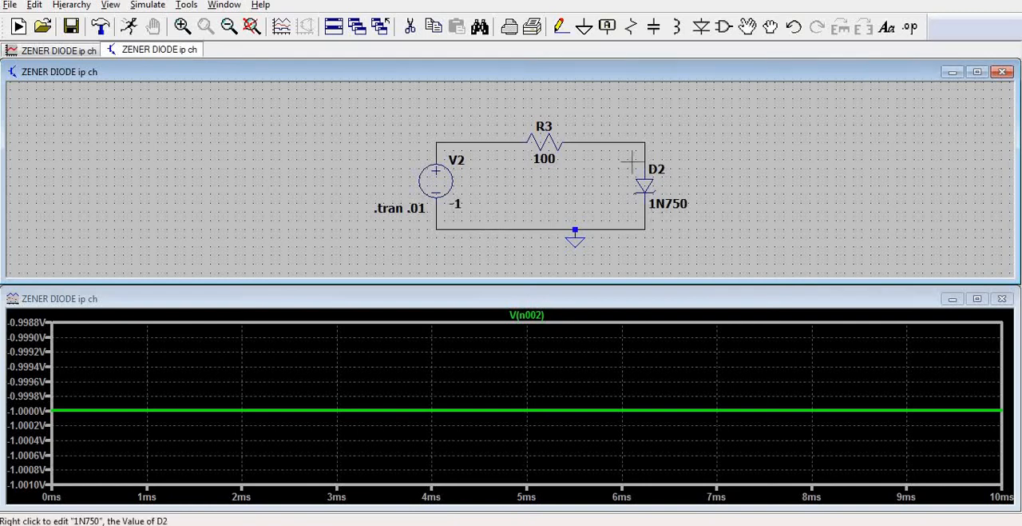
right_click(647, 183)
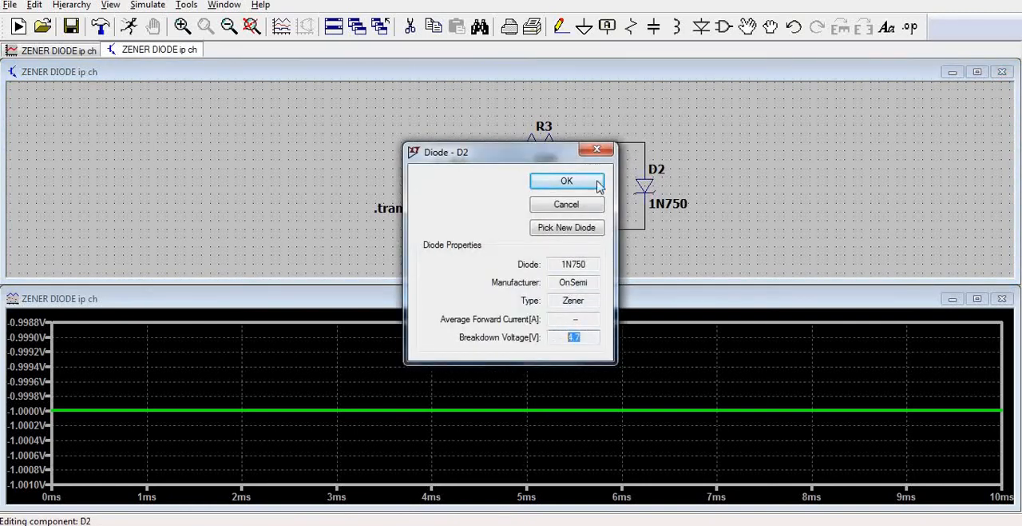
left_click(597, 150)
Set V2's DC value to -4 V and rerun the simulation.
right_click(440, 172)
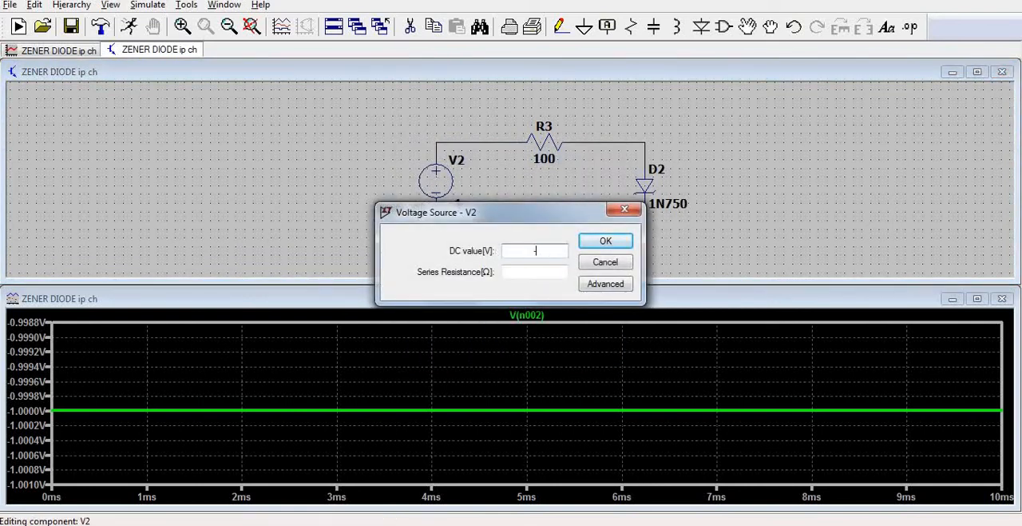
type("-4")
left_click(606, 240)
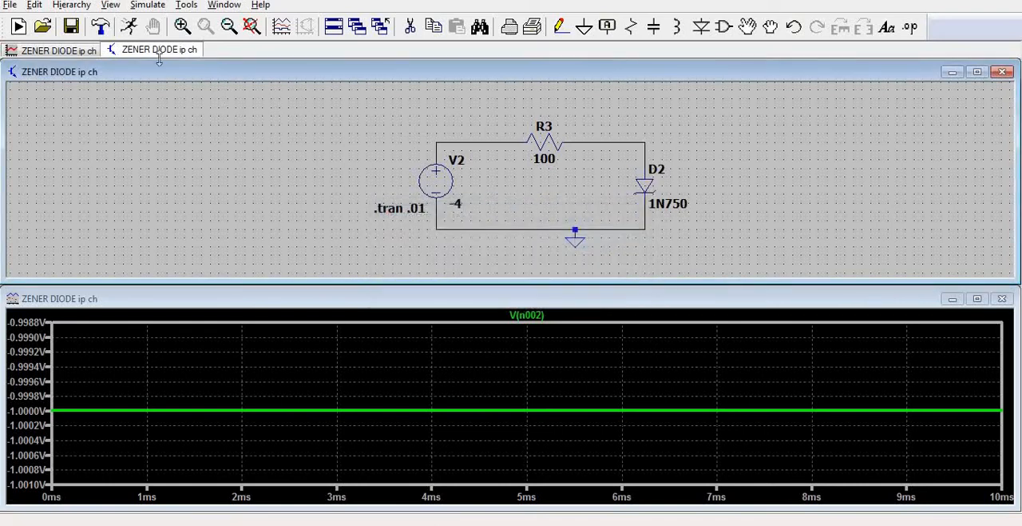
left_click(129, 27)
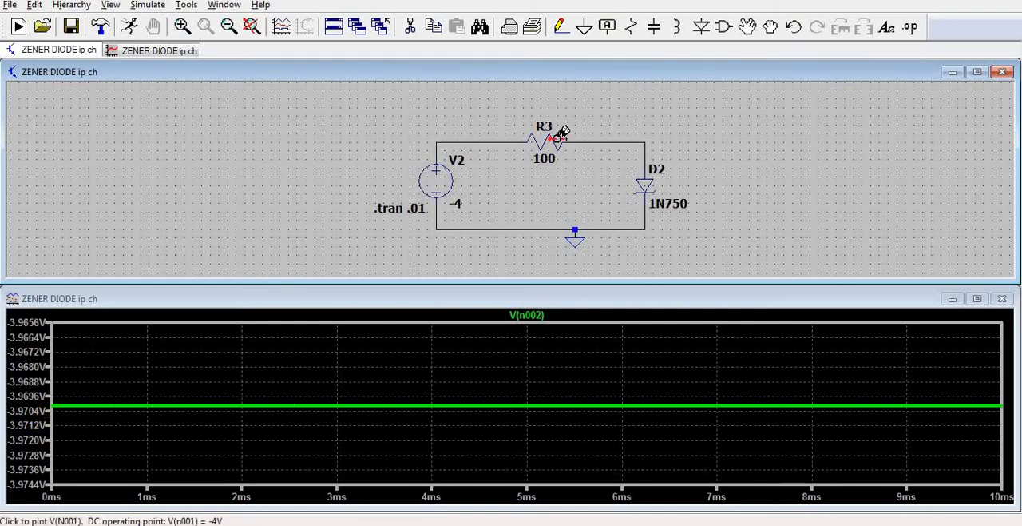
Plot a close-up of the D2 current for the -4 V run and compare it with row 17 of the Excel table.
left_click(654, 185)
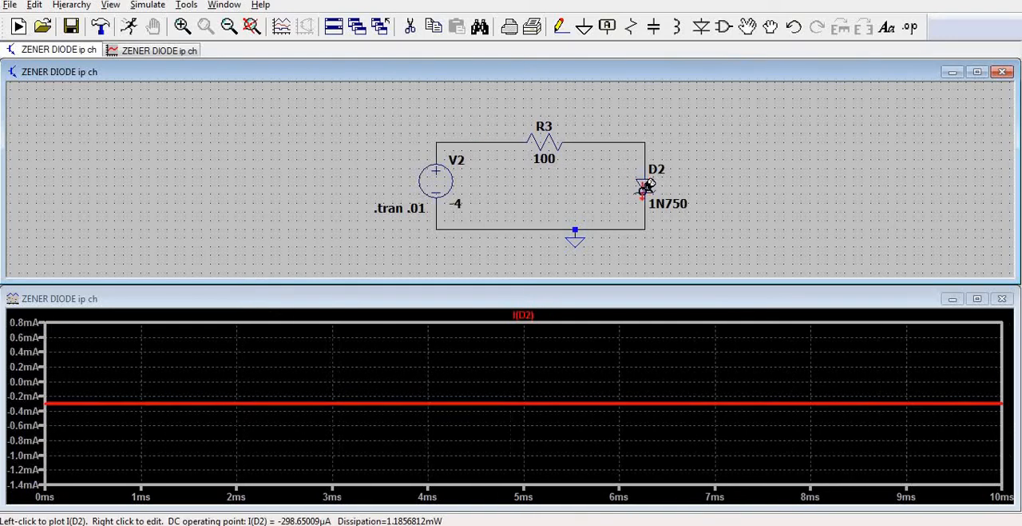
left_click_drag(102, 434, 43, 388)
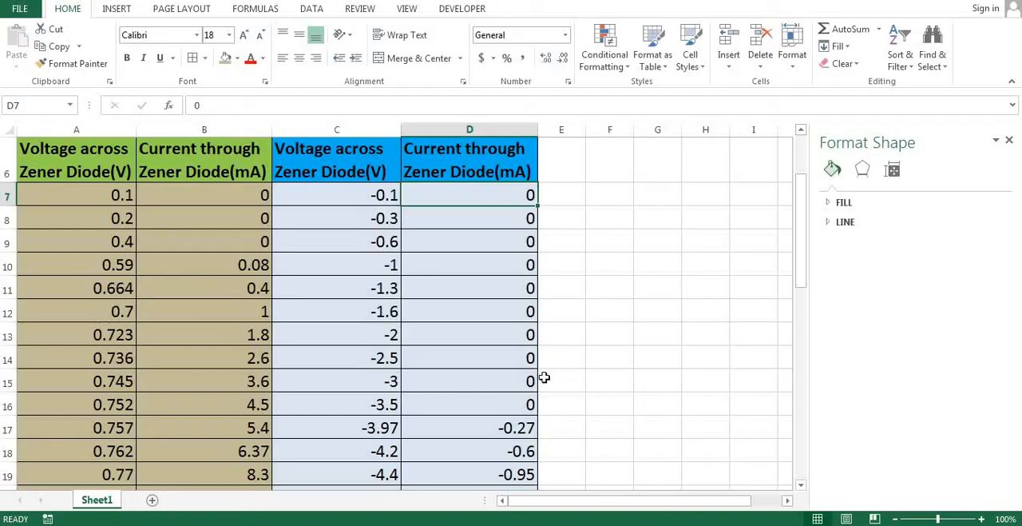
left_click(528, 428)
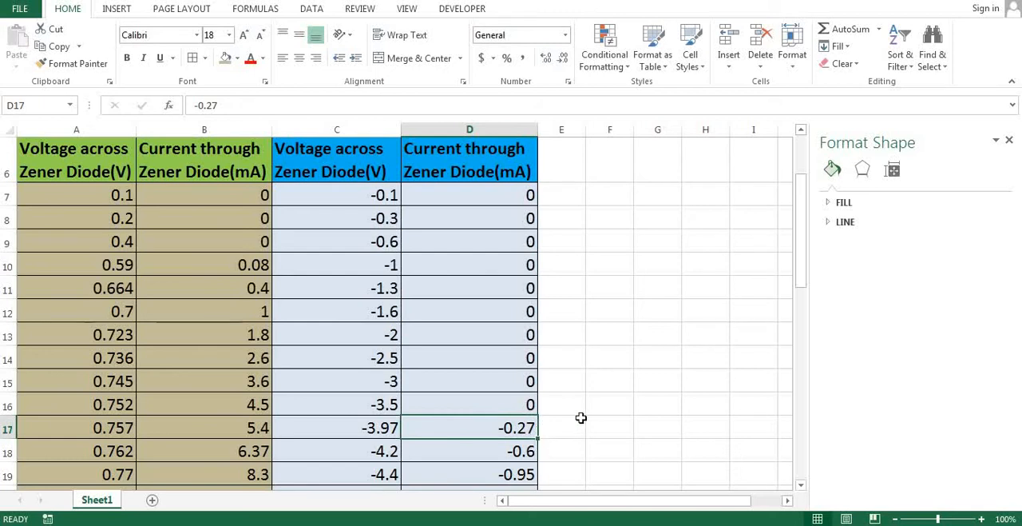
left_click(399, 433)
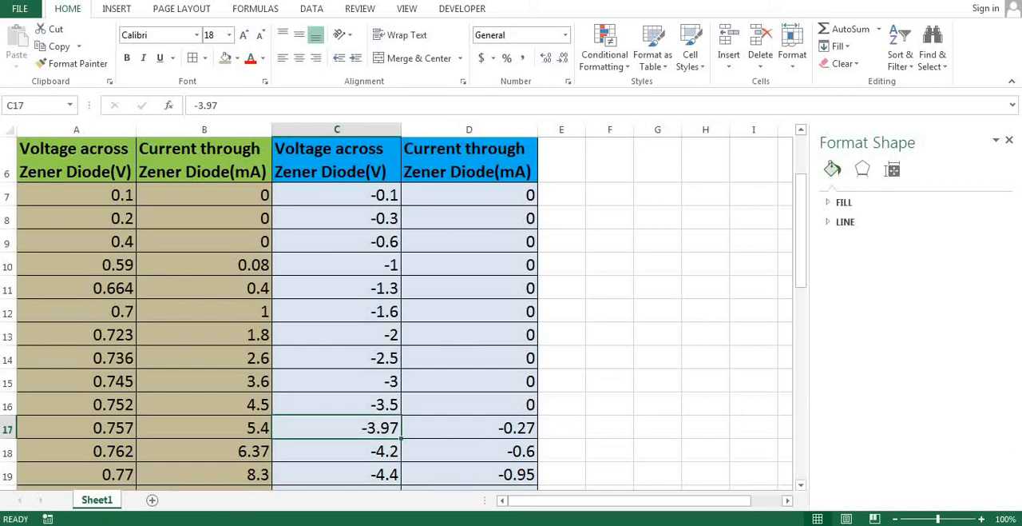
Switch back to LTspice, set V2's DC value to -5 V, rerun the simulation and plot the voltage across D2.
key("alt+Tab")
right_click(435, 186)
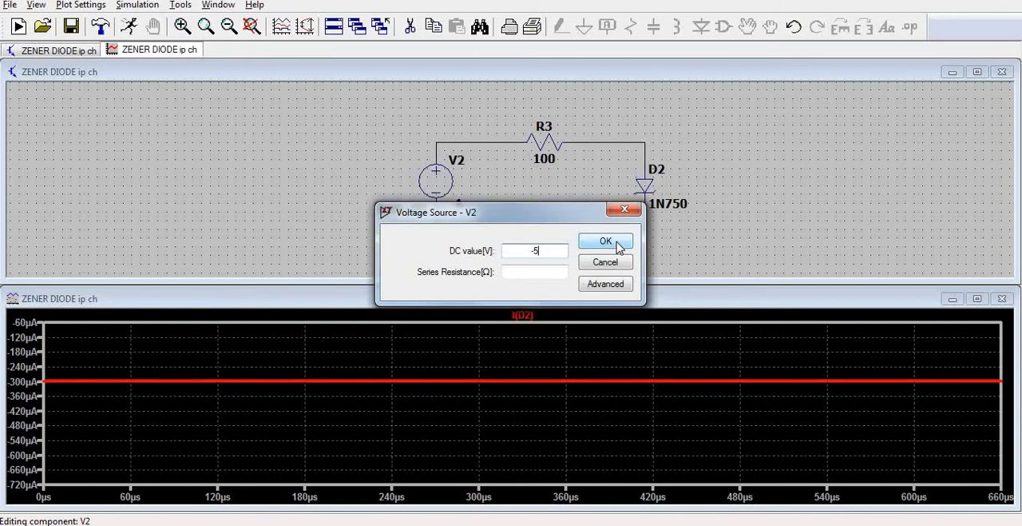
left_click(606, 242)
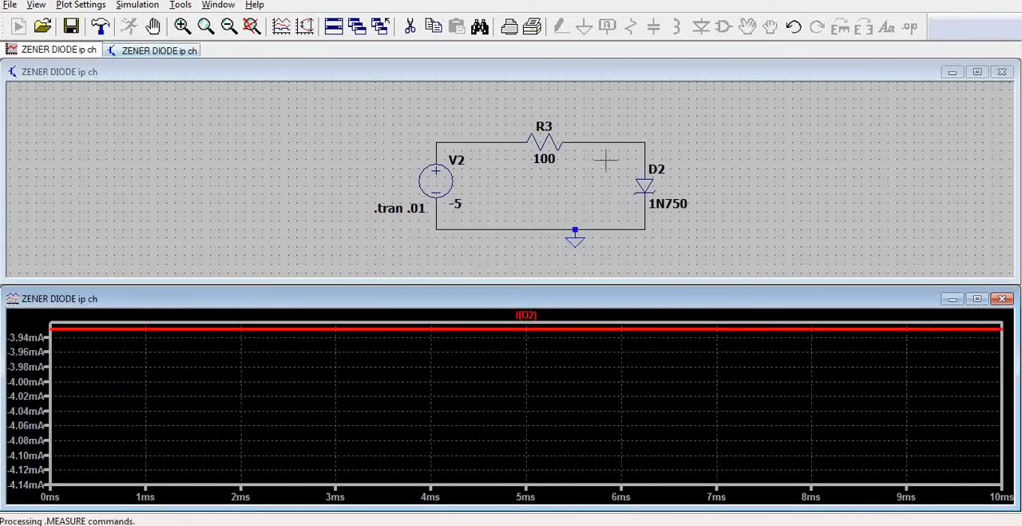
left_click(649, 154)
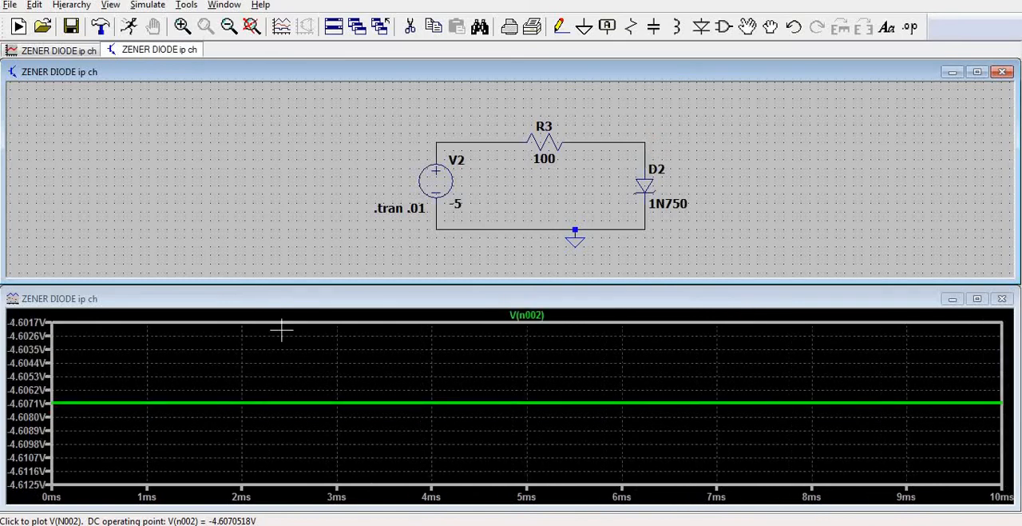
Magnify D2's voltage trace, plot a close-up of the D2 current for the -5 V run and compare both readings with the Excel table.
left_click_drag(22, 369, 98, 431)
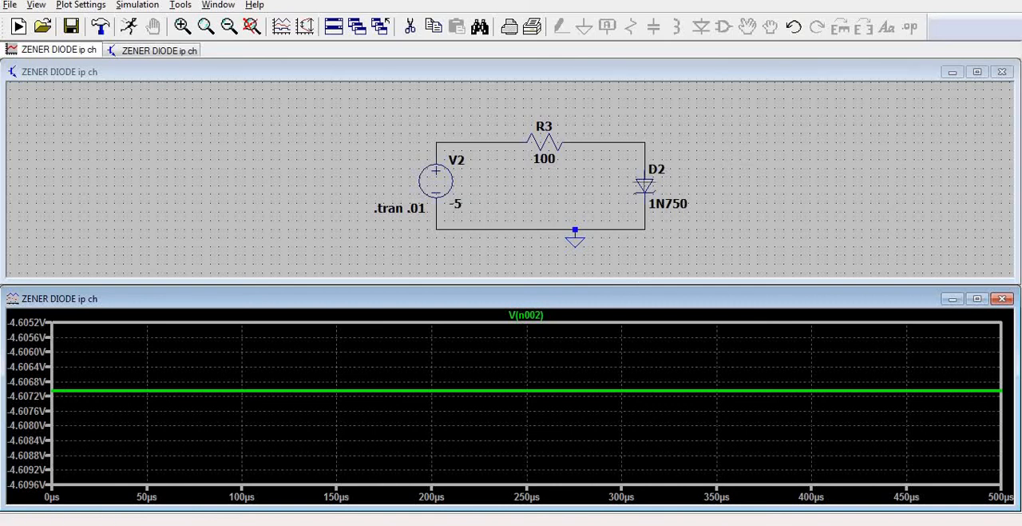
left_click(644, 186)
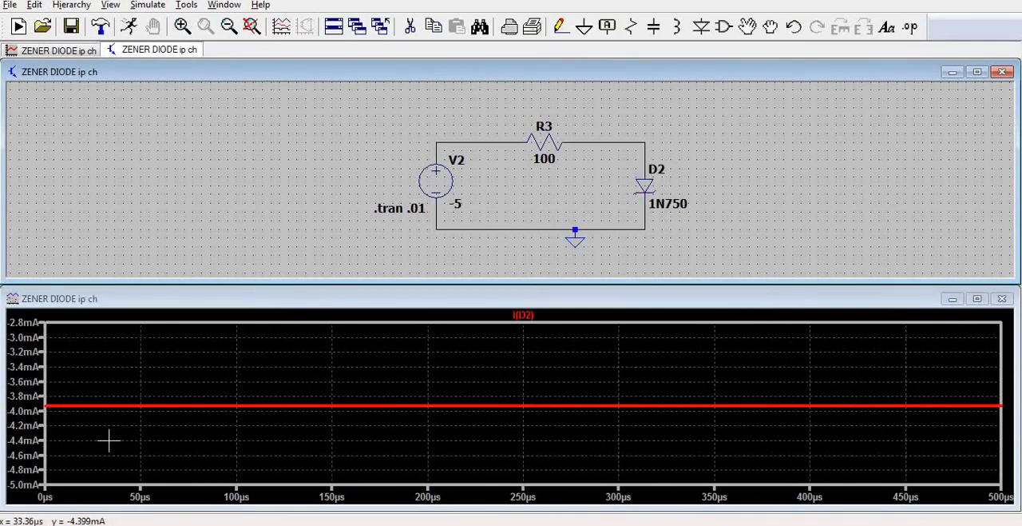
left_click_drag(109, 439, 46, 383)
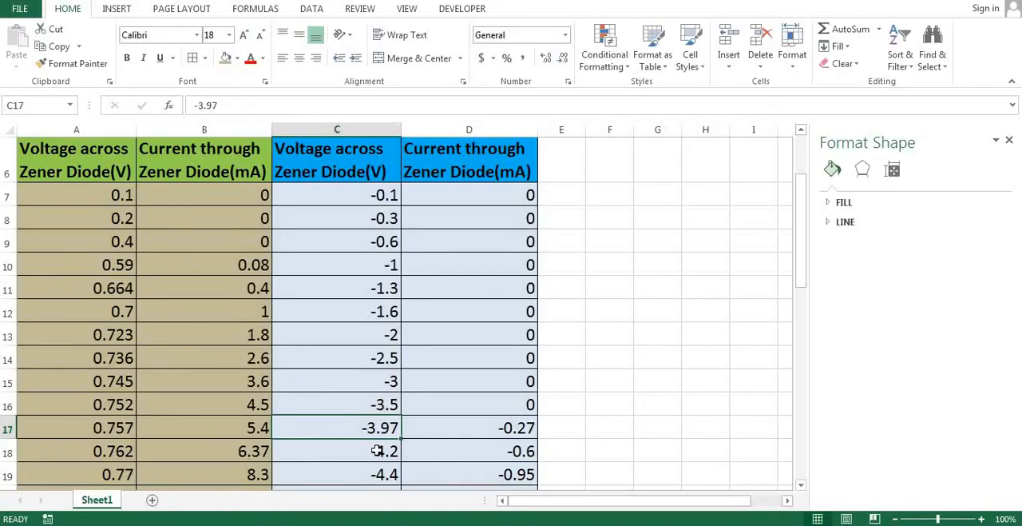
left_click(381, 450)
left_click(479, 447)
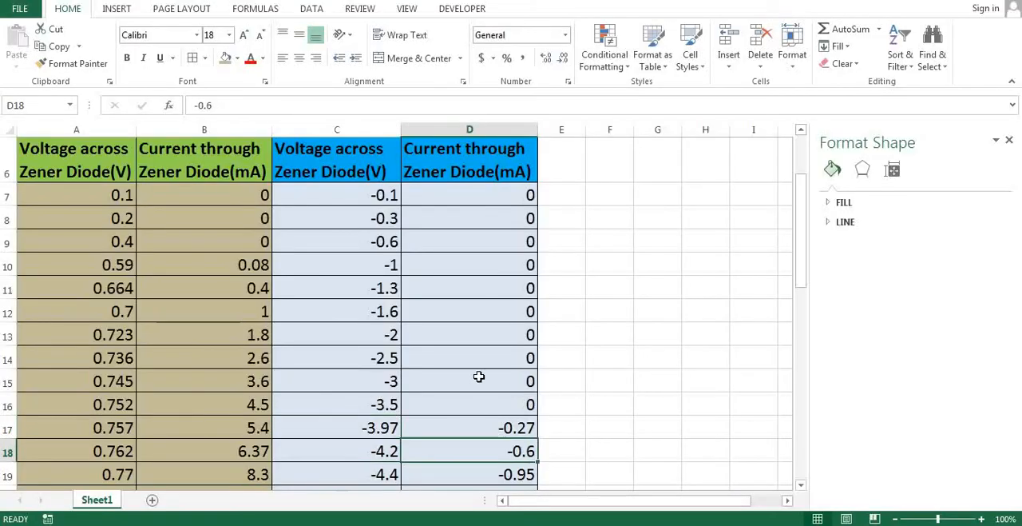
scroll(479, 376, "down", 4)
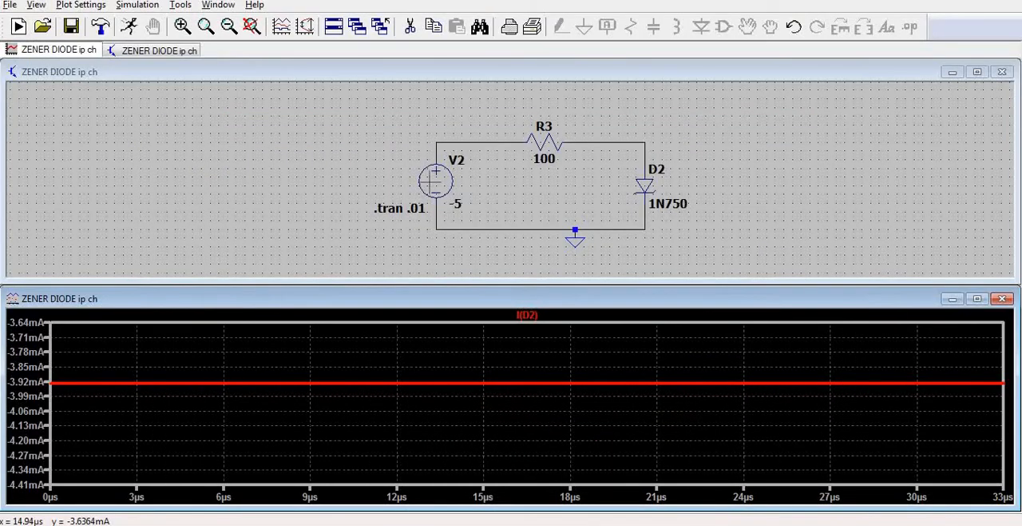
Switch back to LTspice, set V2's DC value to -8 V, rerun the simulation and plot the voltage across D2.
right_click(442, 186)
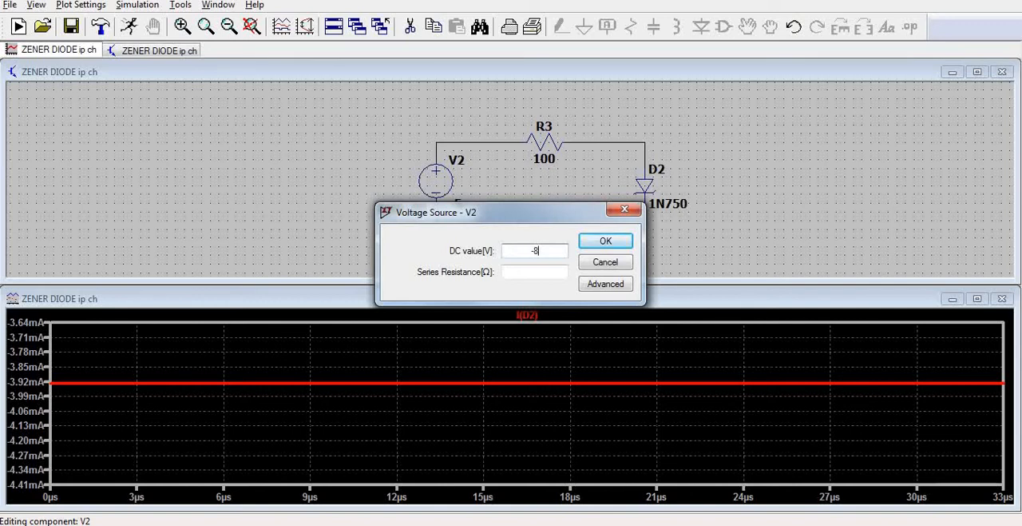
left_click(621, 243)
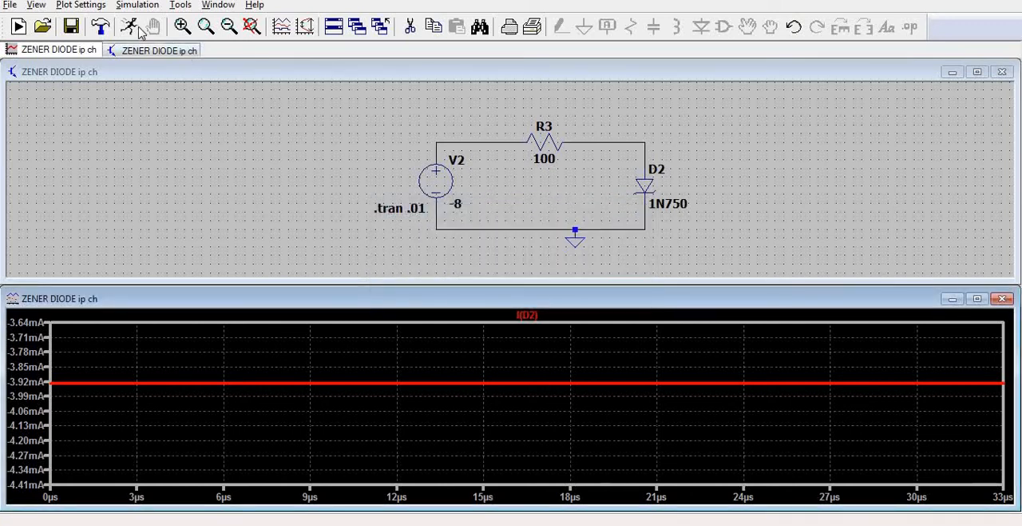
left_click(137, 28)
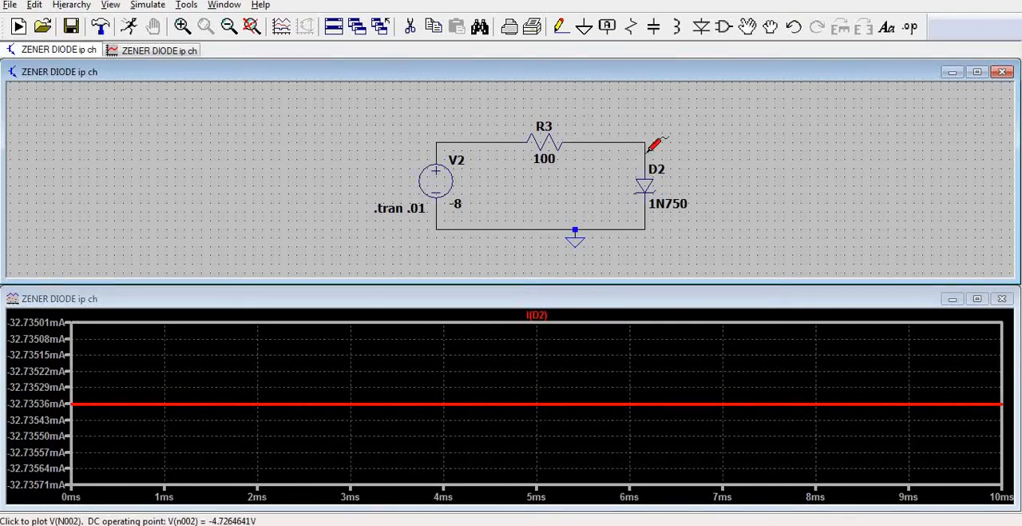
left_click(649, 148)
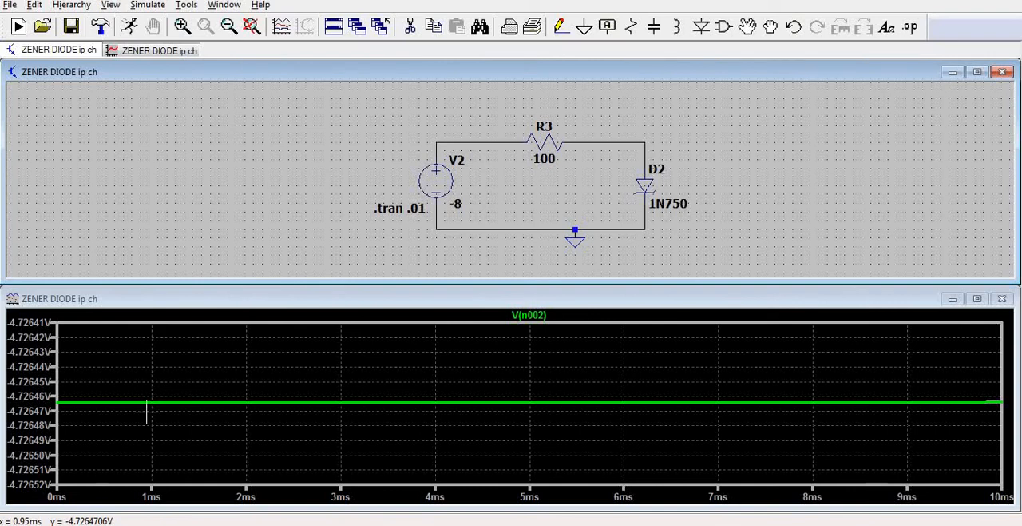
Plot the D2 current for the -8 V run and compare the voltage and current with row 25 of the Excel table.
left_click(646, 184)
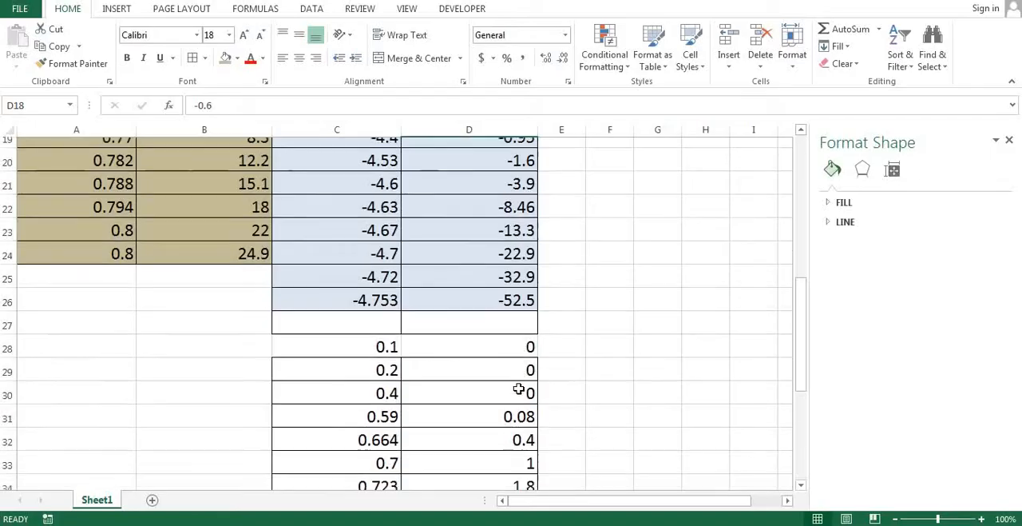
scroll(519, 389, "down", 2)
scroll(520, 381, "up", 3)
left_click(521, 312)
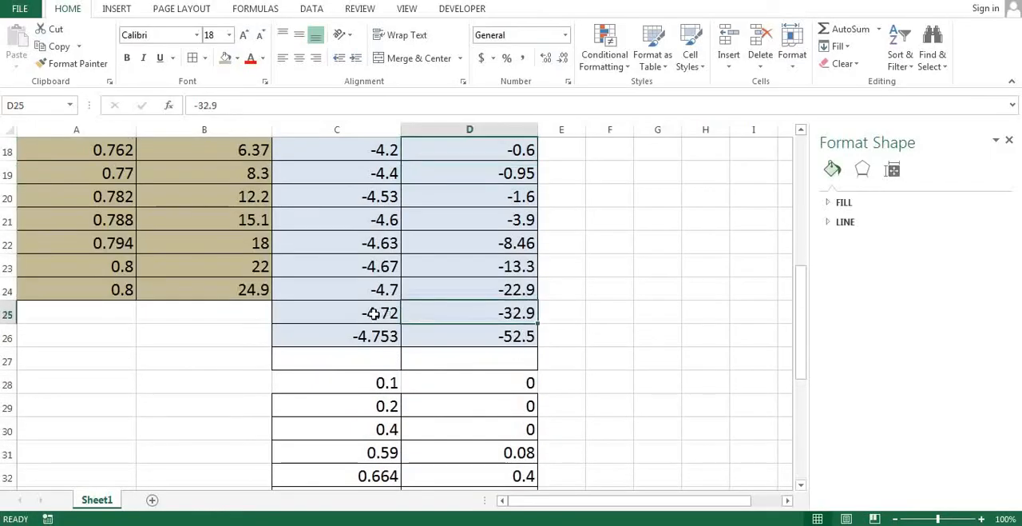
left_click(375, 313)
scroll(557, 424, "up", 4)
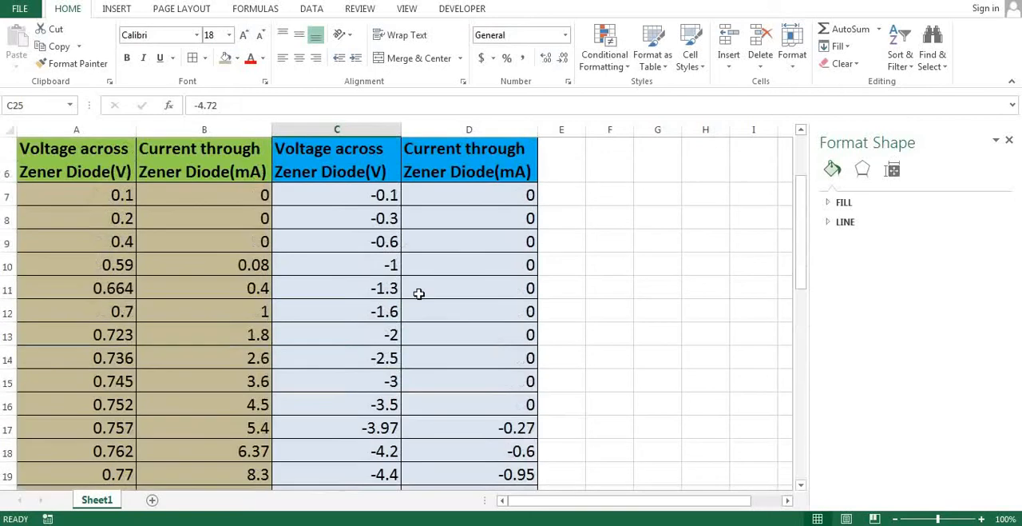
Insert a scatter chart with smooth lines from the reverse-bias voltage and current data in C7:D26.
left_click(658, 288)
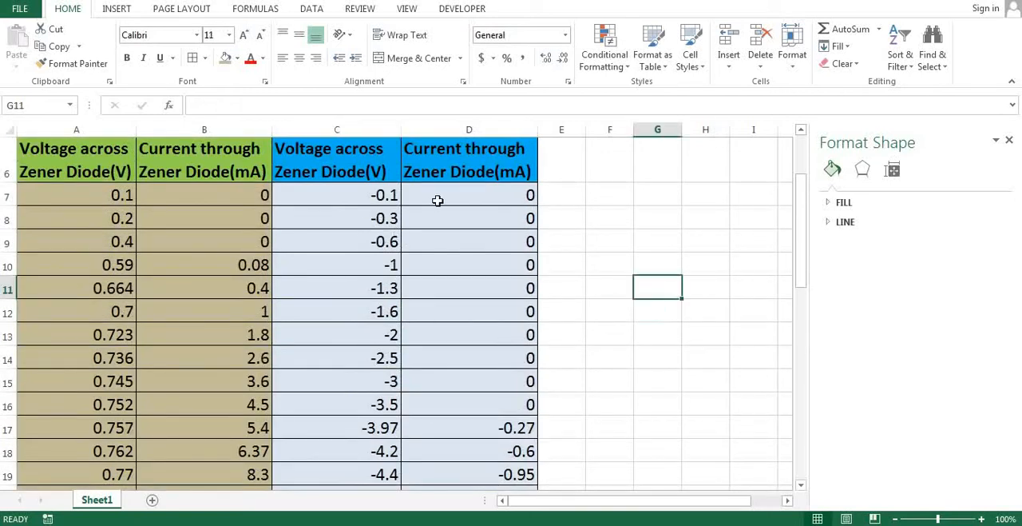
scroll(457, 258, "down", 3)
scroll(459, 258, "up", 2)
scroll(470, 252, "up", 1)
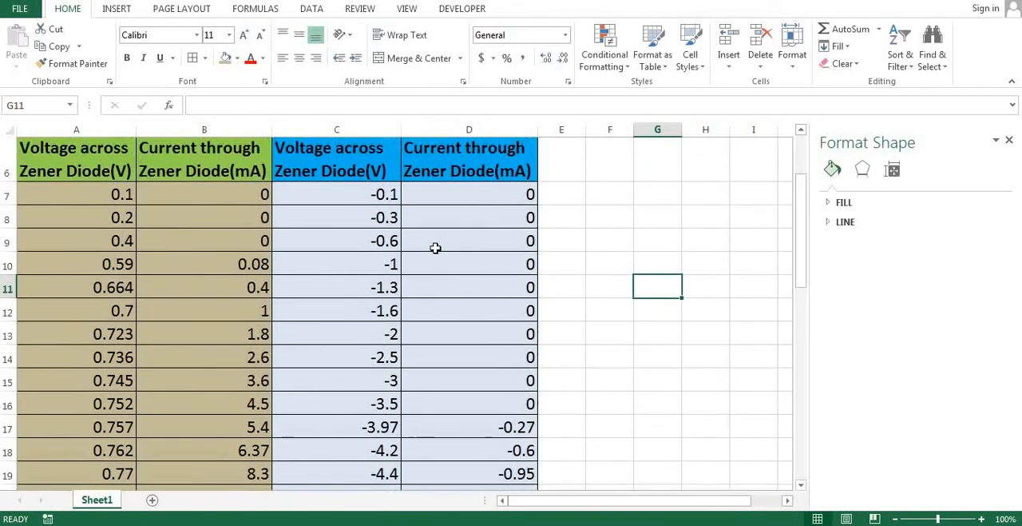
left_click_drag(327, 192, 496, 443)
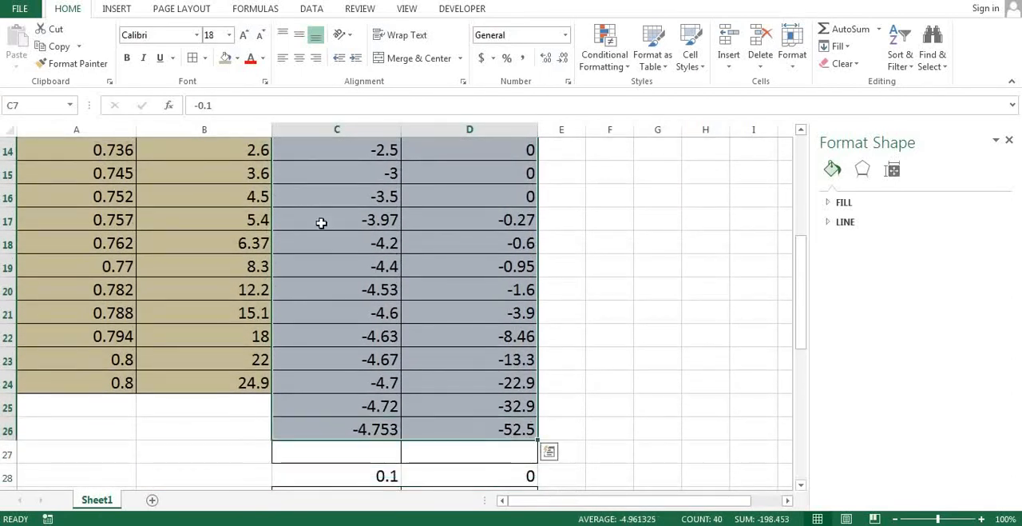
left_click(117, 9)
left_click(444, 63)
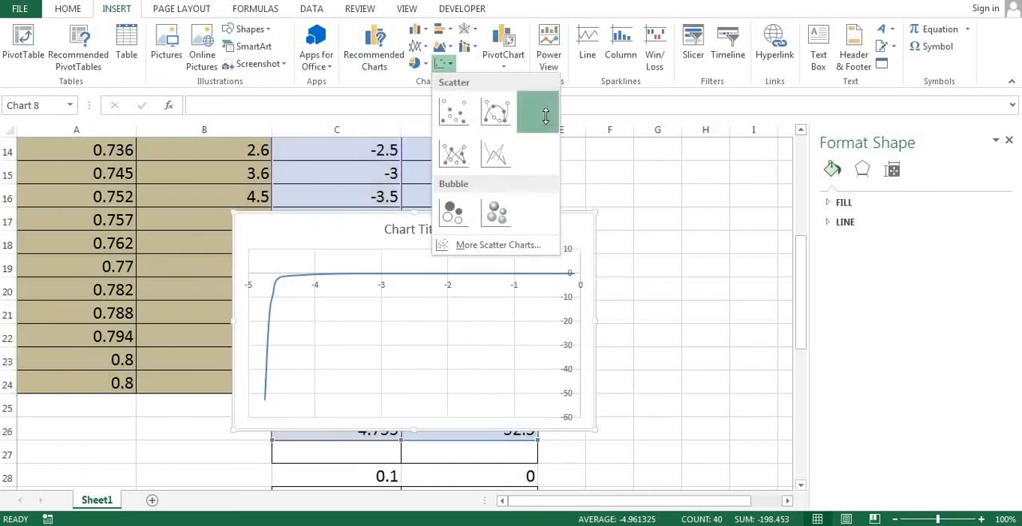
left_click(545, 116)
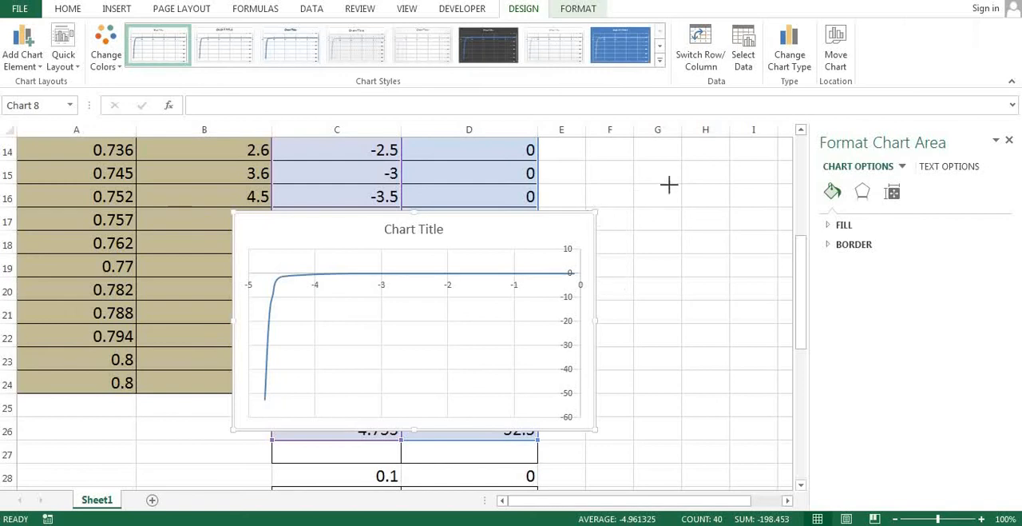
Enlarge the reverse-bias chart to span about columns B to I and examine the breakdown region of its curve.
left_click_drag(596, 212, 750, 140)
scroll(162, 456, "down", 1)
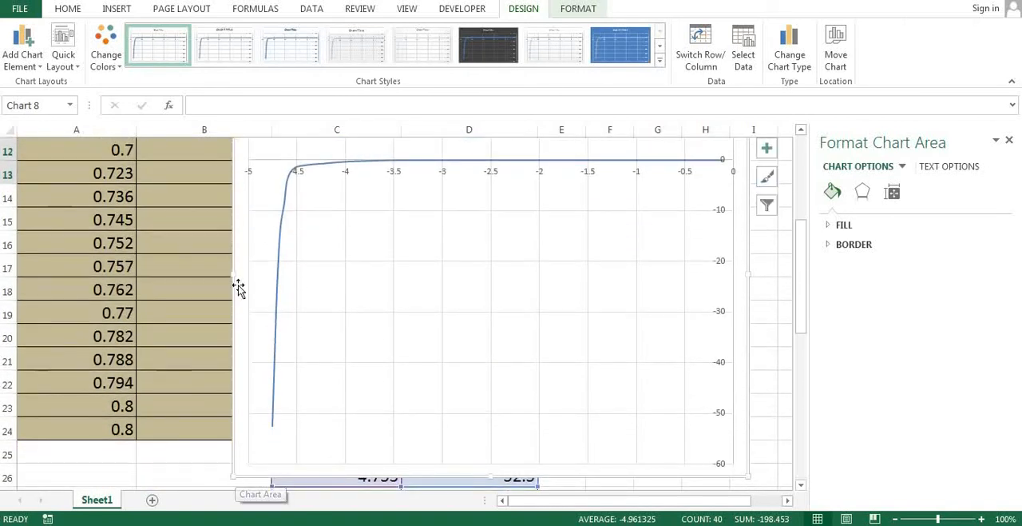
left_click_drag(236, 274, 136, 289)
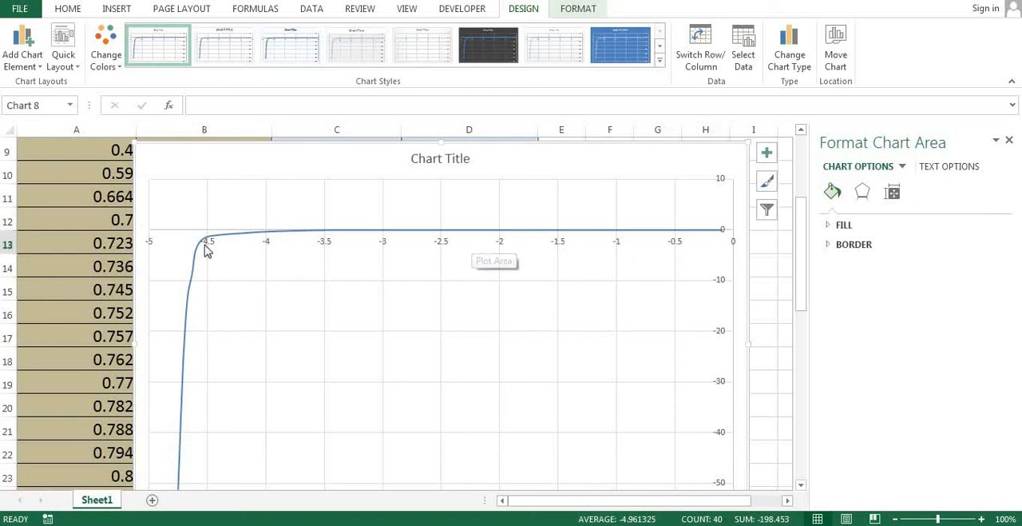
scroll(209, 245, "down", 1)
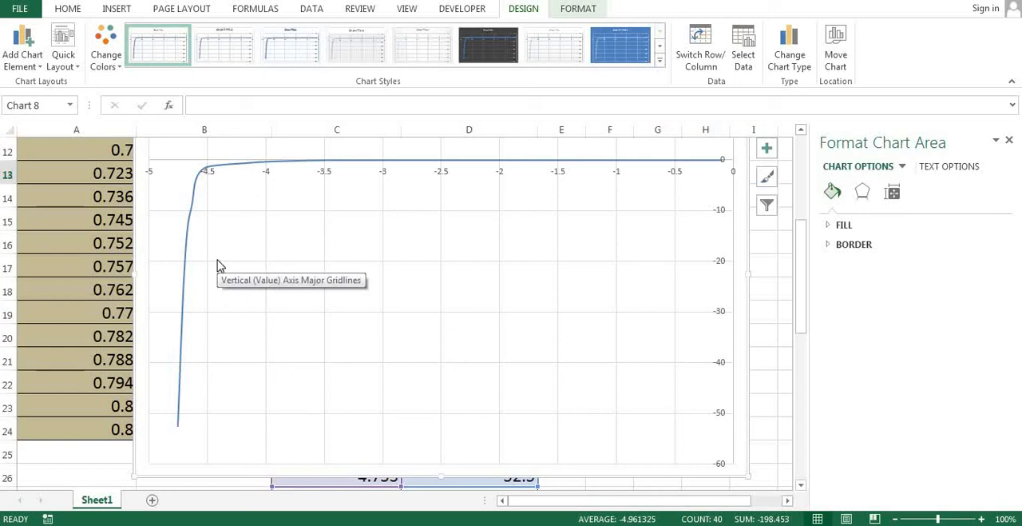
scroll(216, 256, "up", 1)
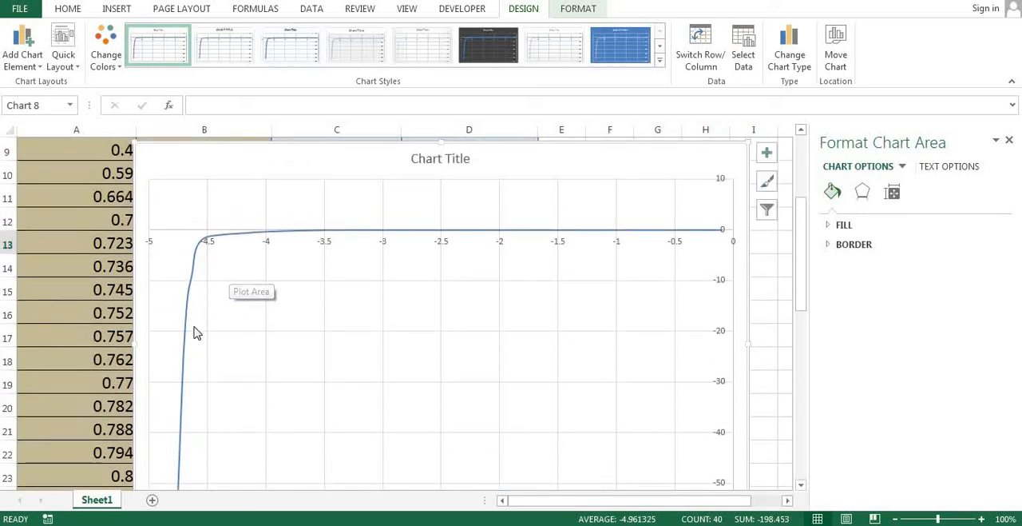
scroll(191, 292, "down", 1)
scroll(192, 292, "down", 1)
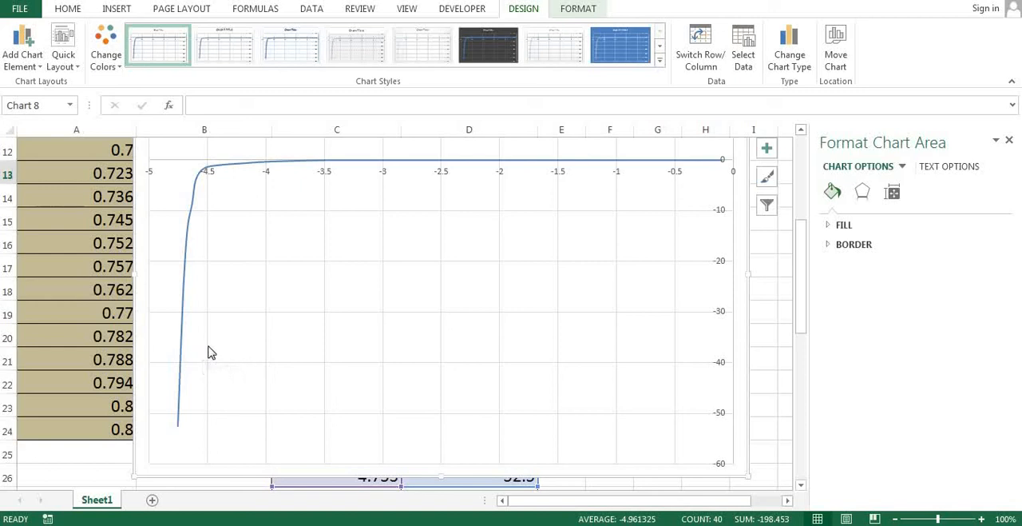
Delete the reverse-bias chart and clear the selection of its source data.
scroll(245, 389, "up", 3)
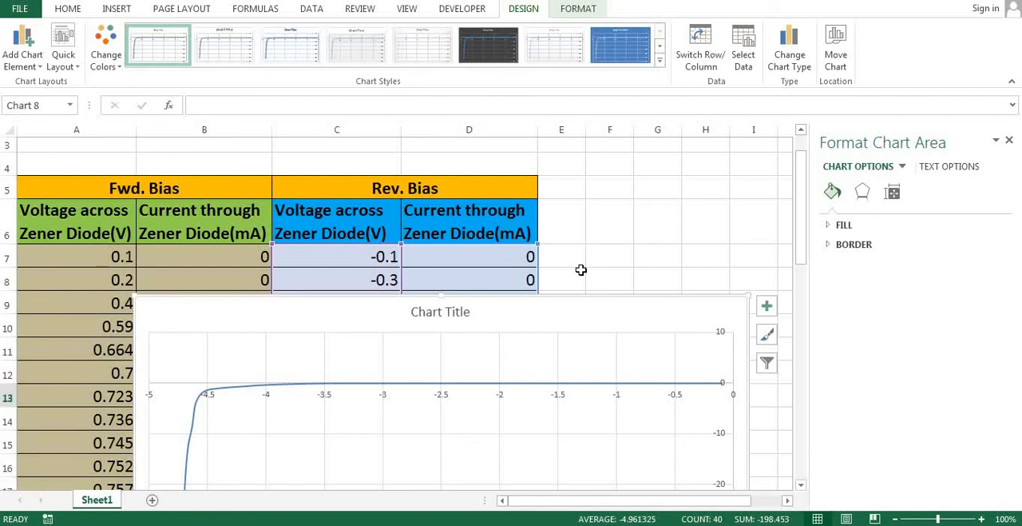
key("Delete")
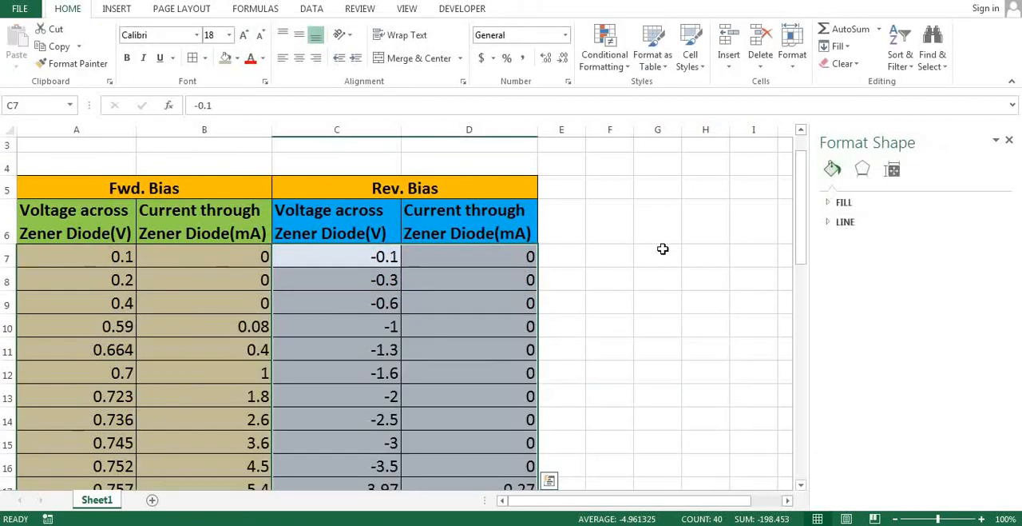
left_click(663, 248)
Insert a scatter chart with smooth lines from the combined reverse and forward data in C7:D45.
scroll(436, 283, "down", 2)
scroll(418, 282, "up", 2)
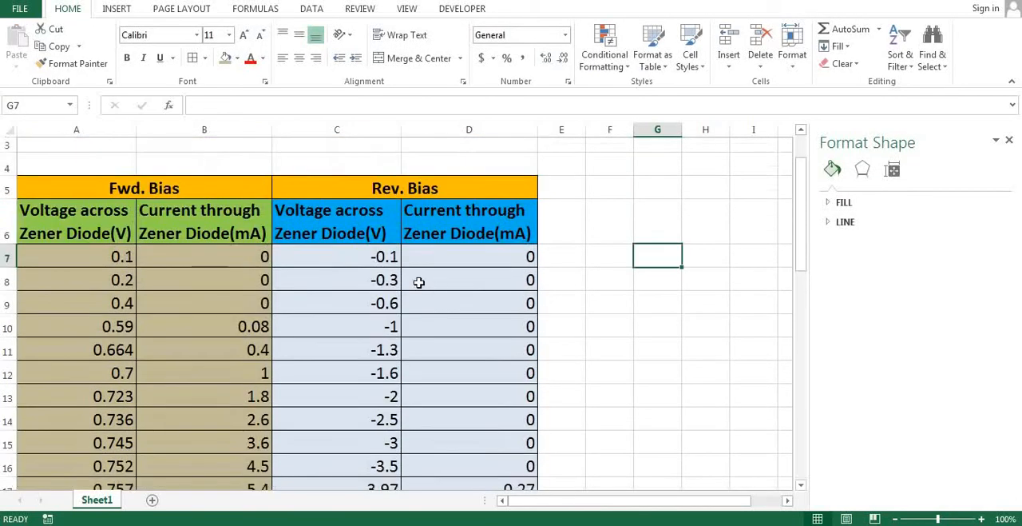
scroll(418, 282, "up", 2)
left_click_drag(297, 283, 493, 461)
left_click(113, 10)
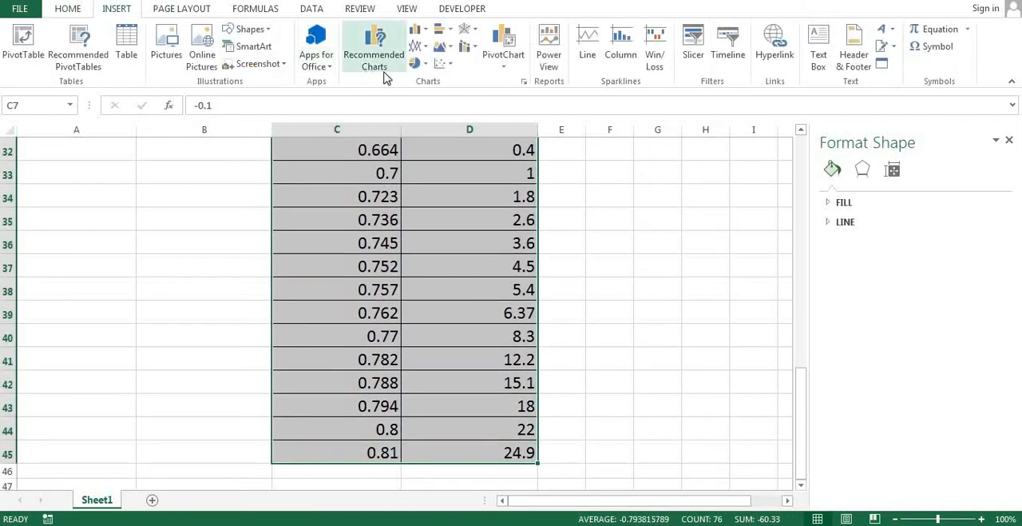
left_click(451, 67)
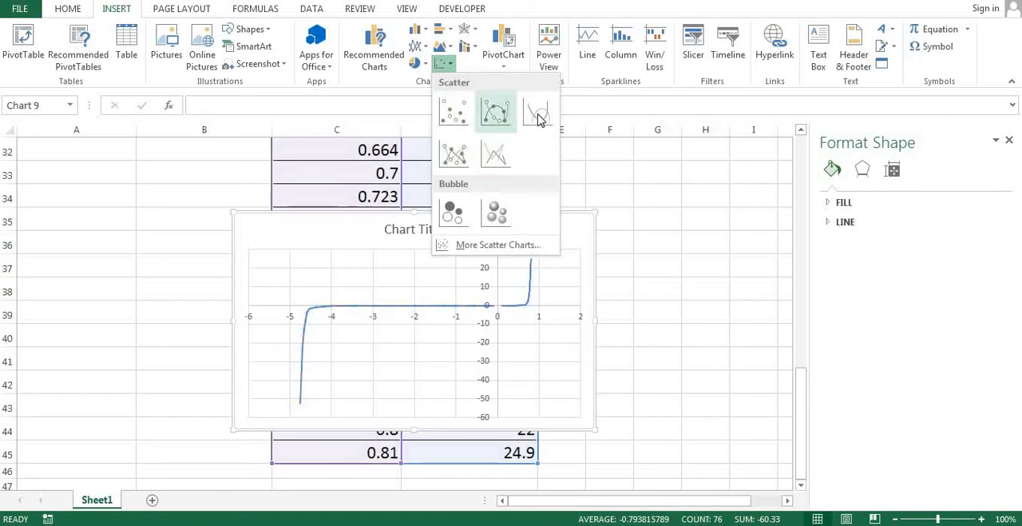
left_click(534, 110)
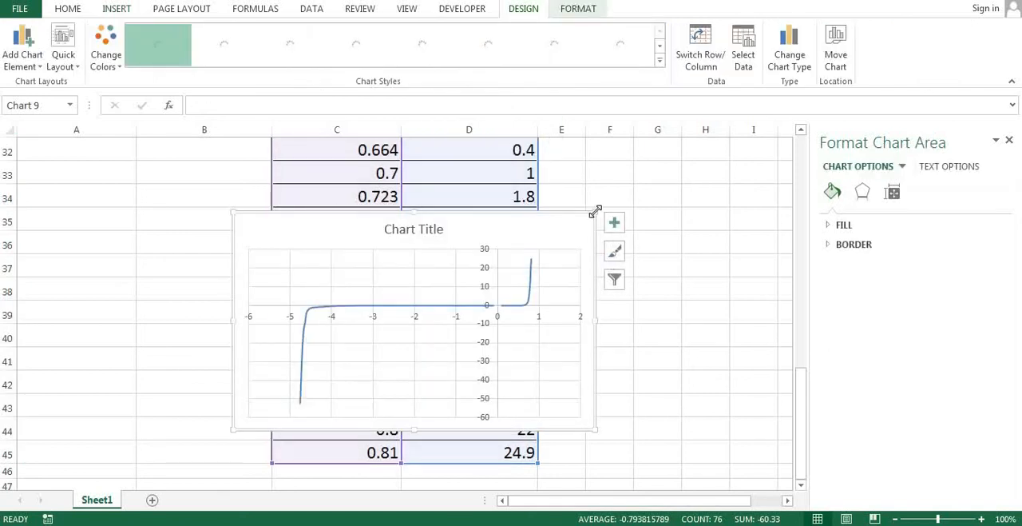
Enlarge the combined V-I chart to span about columns A to I and examine its forward and reverse curves.
left_click_drag(596, 211, 727, 154)
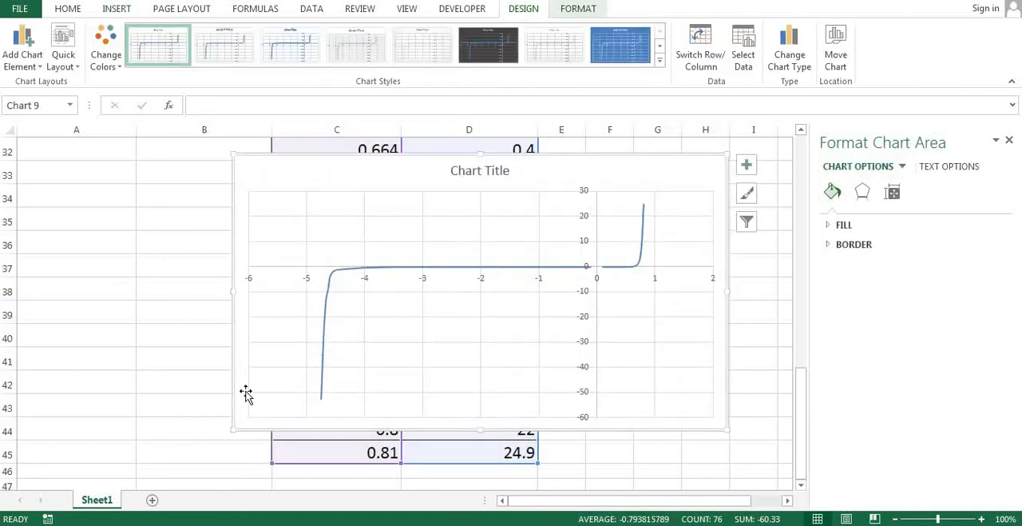
left_click_drag(191, 438, 86, 465)
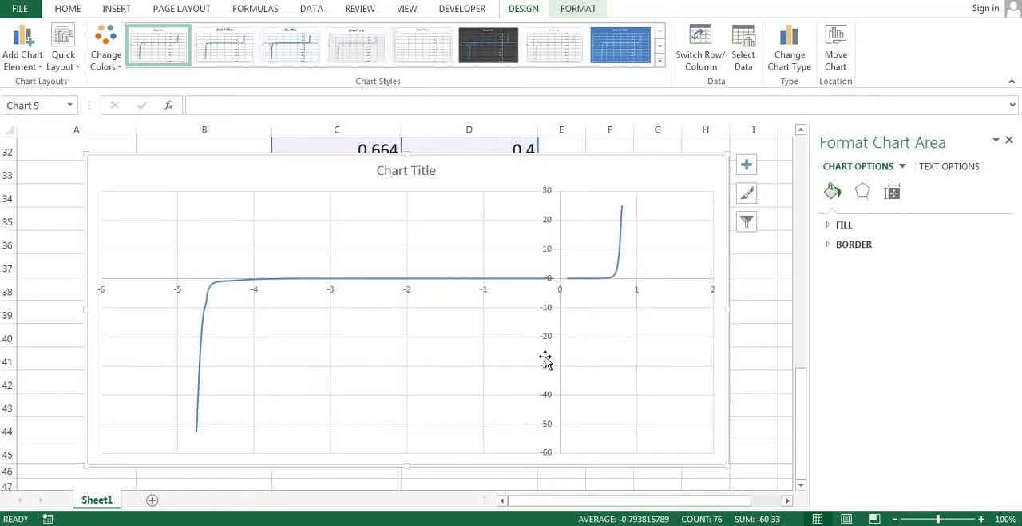
left_click(614, 283)
left_click(616, 280)
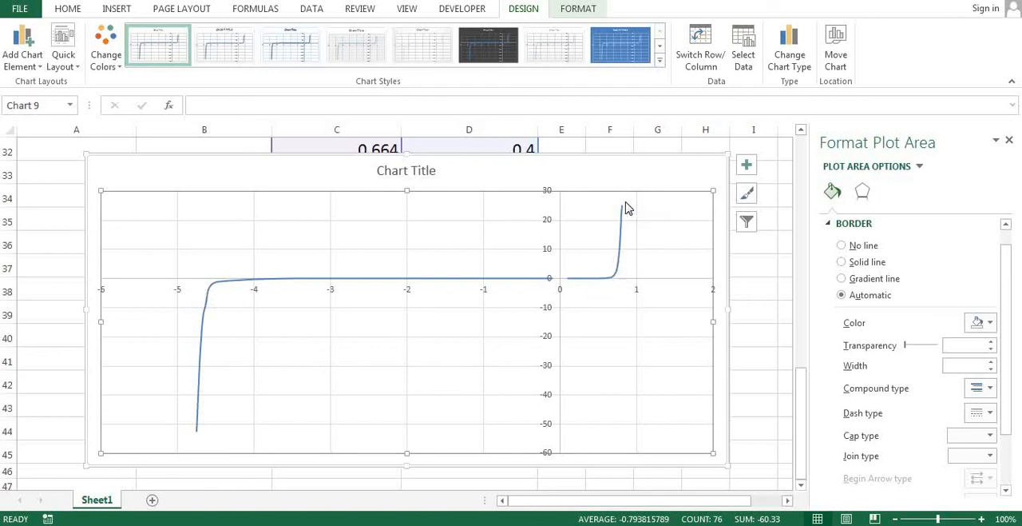
mouse_move(626, 207)
left_click(738, 143)
left_click_drag(738, 144, 740, 143)
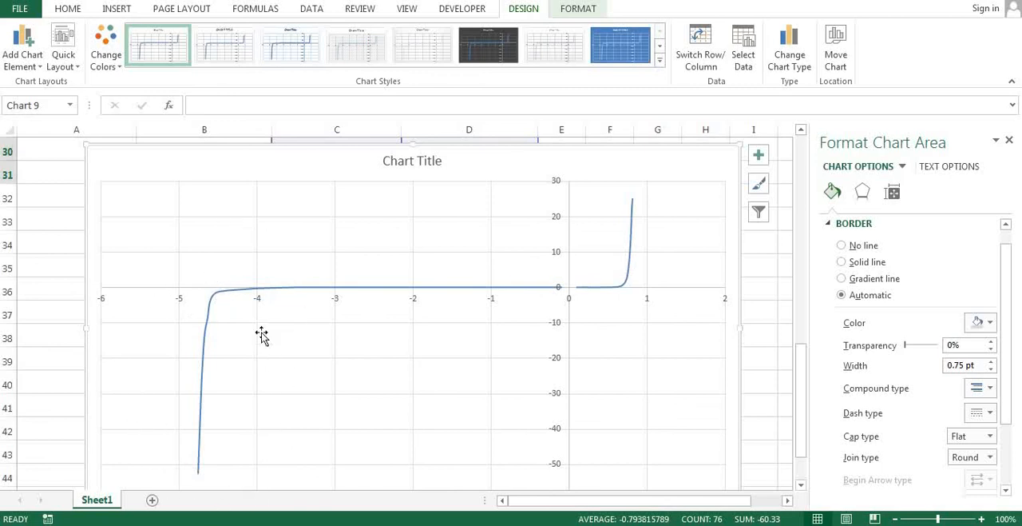
left_click(203, 287)
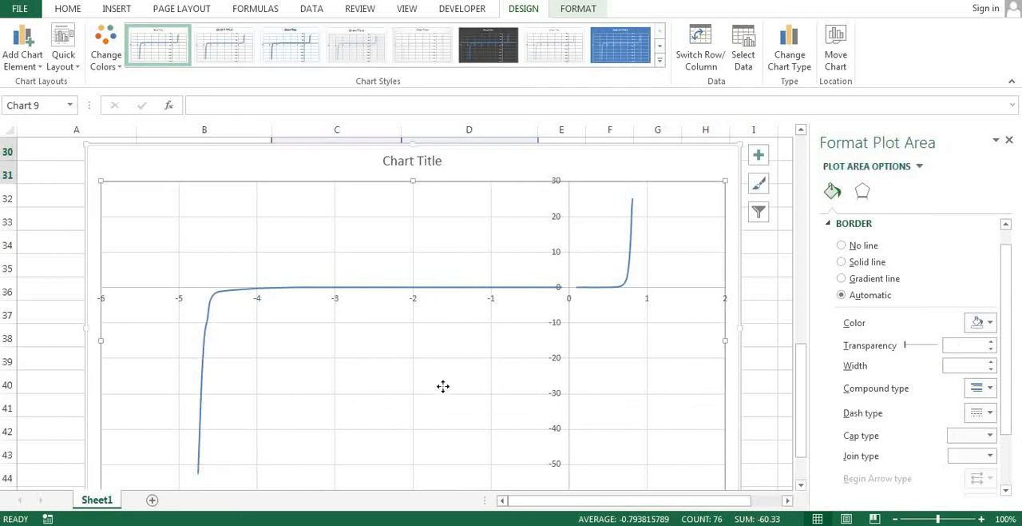
left_click_drag(444, 386, 440, 331)
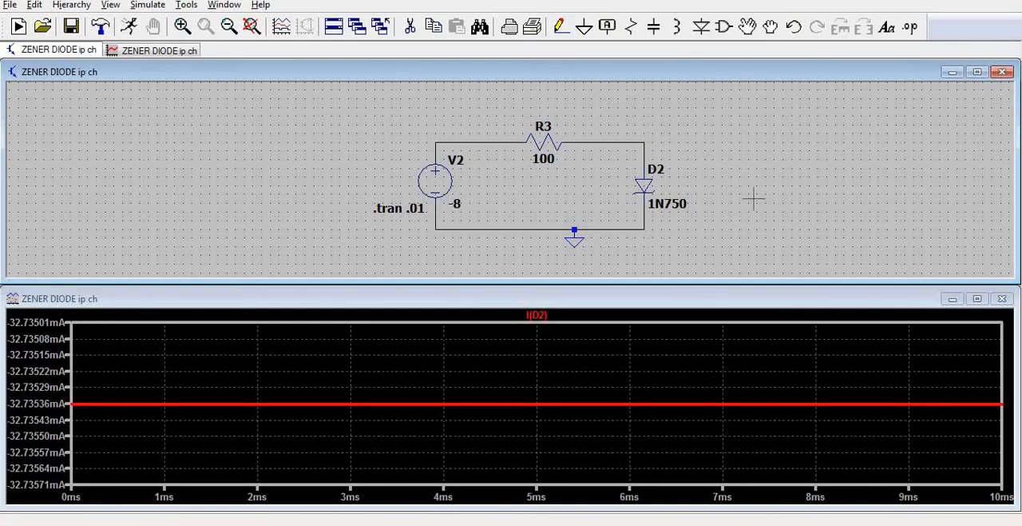
Switch back to LTspice, maximize the Zener diode schematic and enlarge the view of the circuit.
left_click(977, 72)
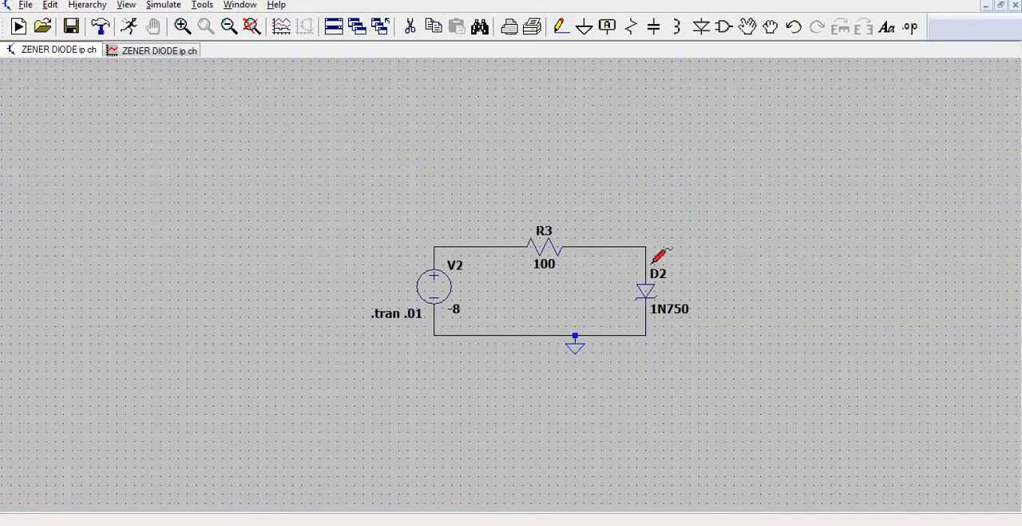
scroll(621, 281, "down", 3)
left_click(252, 27)
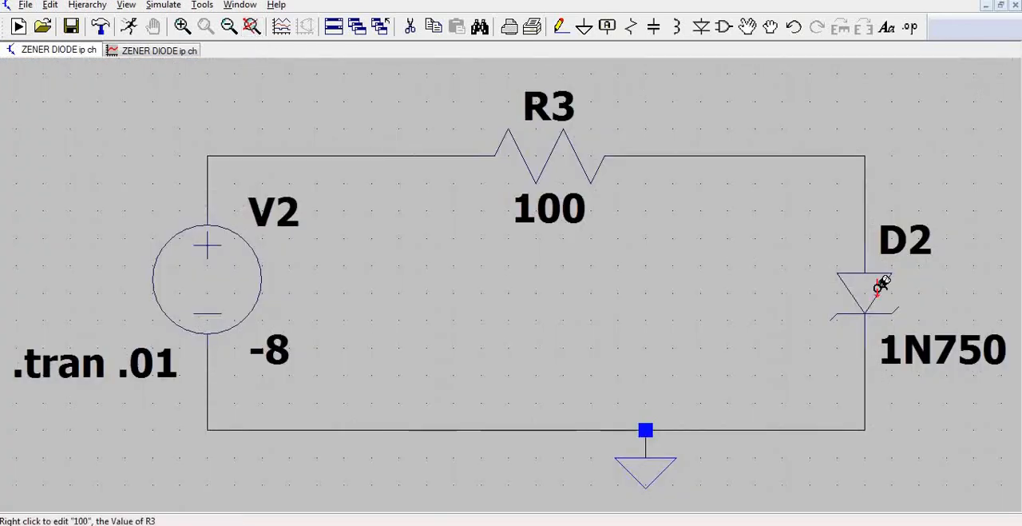
scroll(707, 328, "up", 1)
scroll(707, 328, "down", 3)
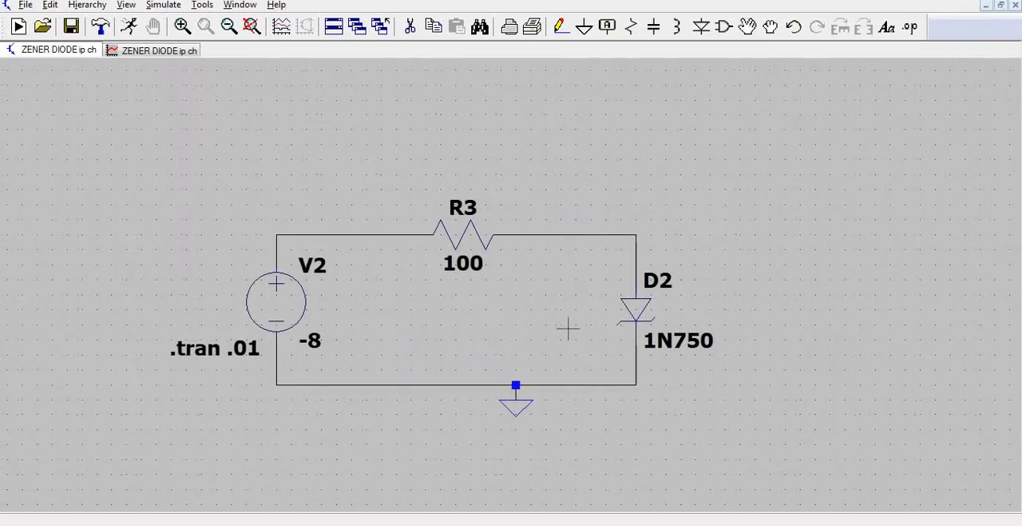